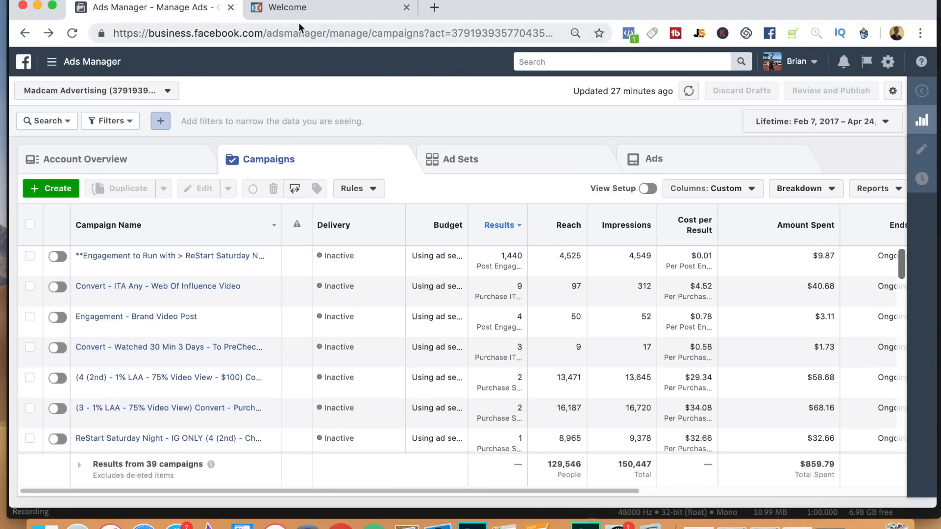
# Examine the product offer on the Sybaritic Tech sales page, including its price and feature list.
pyautogui.click(307, 13)
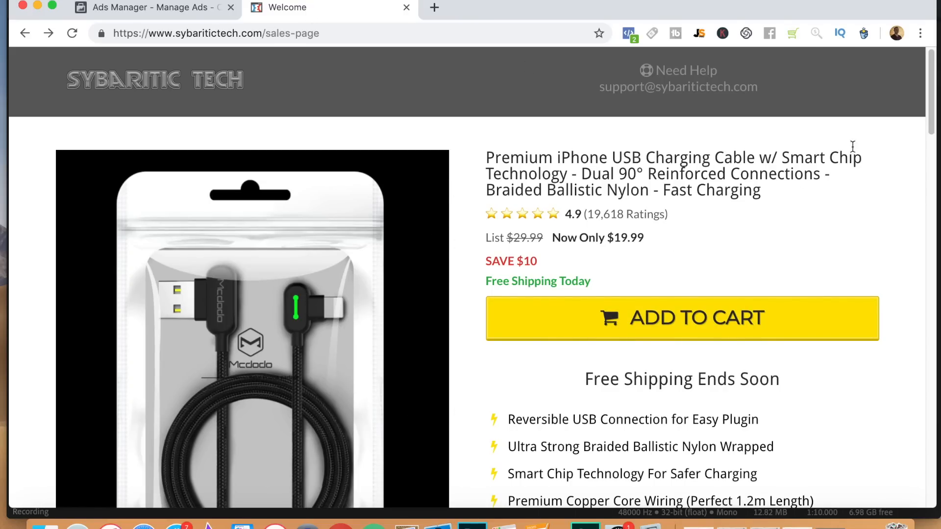
pyautogui.scroll(-3, 929, 116)
pyautogui.scroll(3, 929, 115)
pyautogui.moveTo(933, 108); pyautogui.dragTo(907, 90)
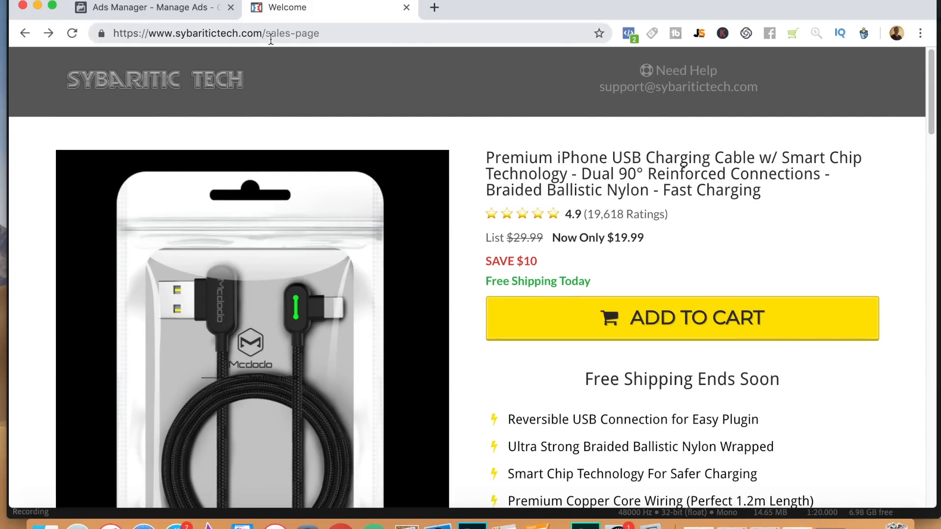
pyautogui.moveTo(934, 110); pyautogui.dragTo(920, 72)
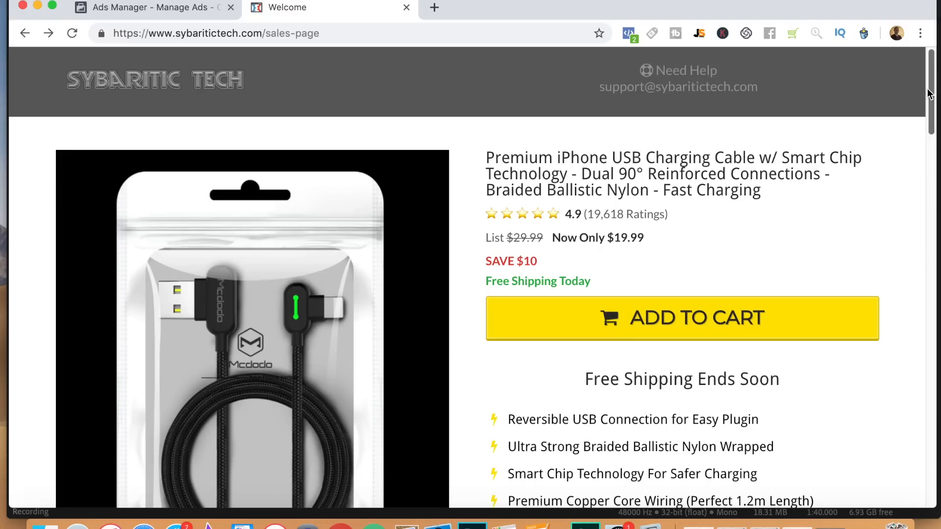
pyautogui.moveTo(930, 104); pyautogui.dragTo(931, 139)
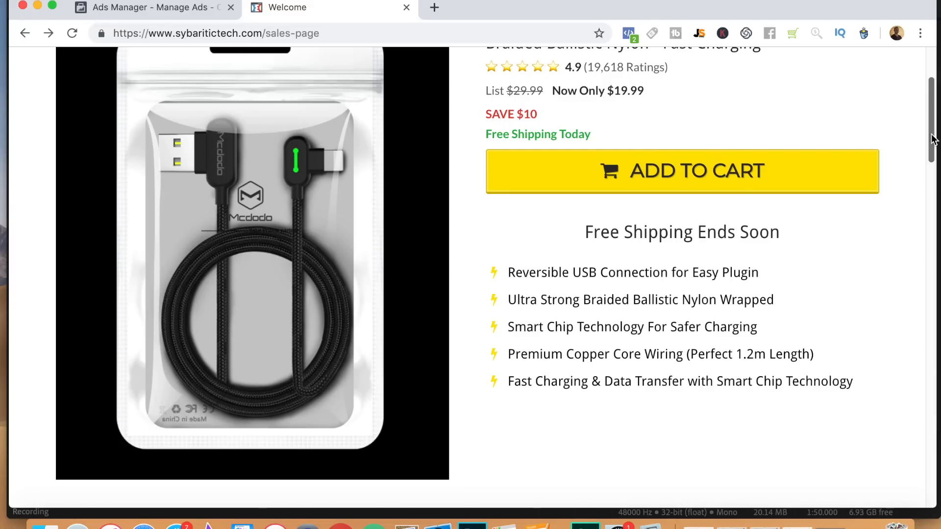
pyautogui.moveTo(933, 139); pyautogui.dragTo(933, 109)
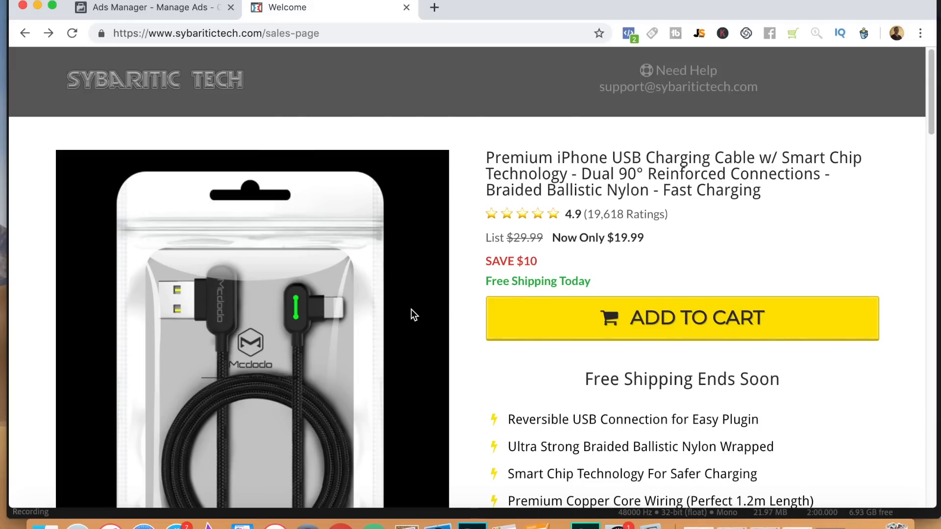
# Switch back to Ads Manager and start a fresh campaign with the Conversions objective, discarding the saved draft.
pyautogui.click(165, 11)
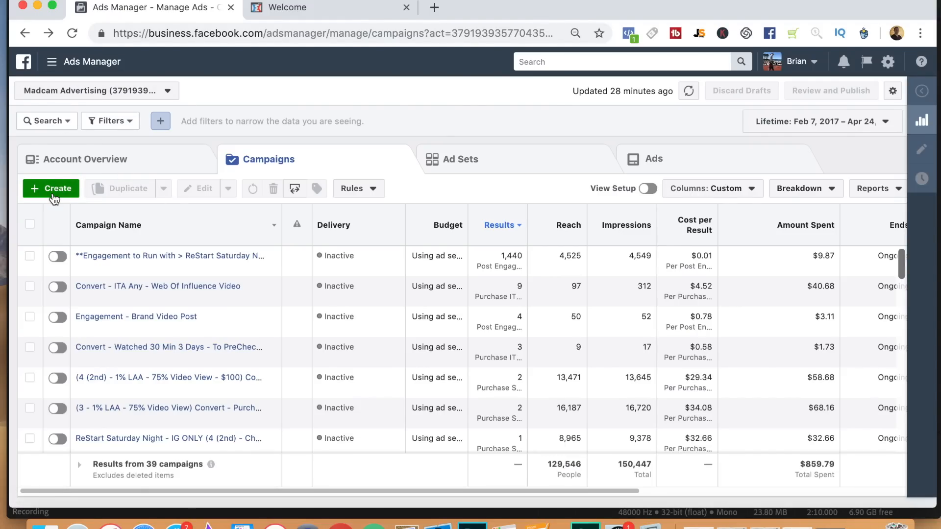
pyautogui.click(58, 192)
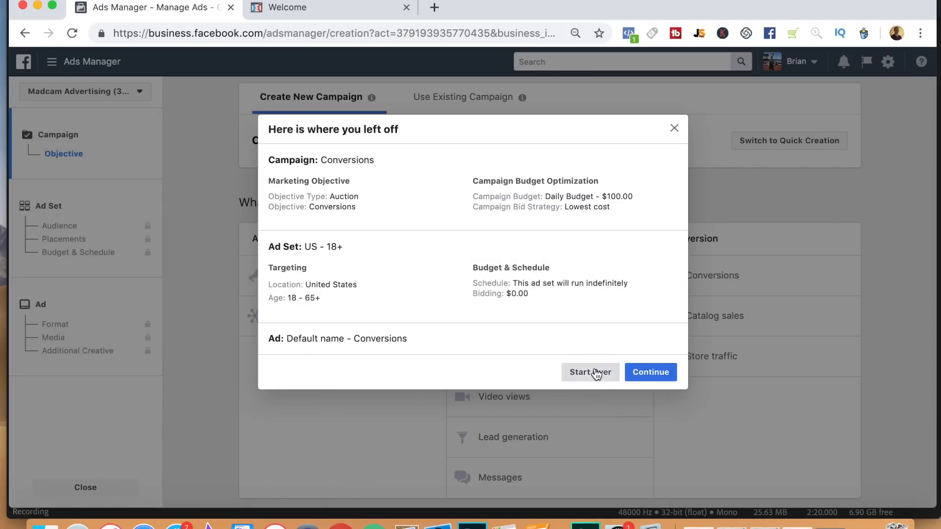
pyautogui.click(592, 372)
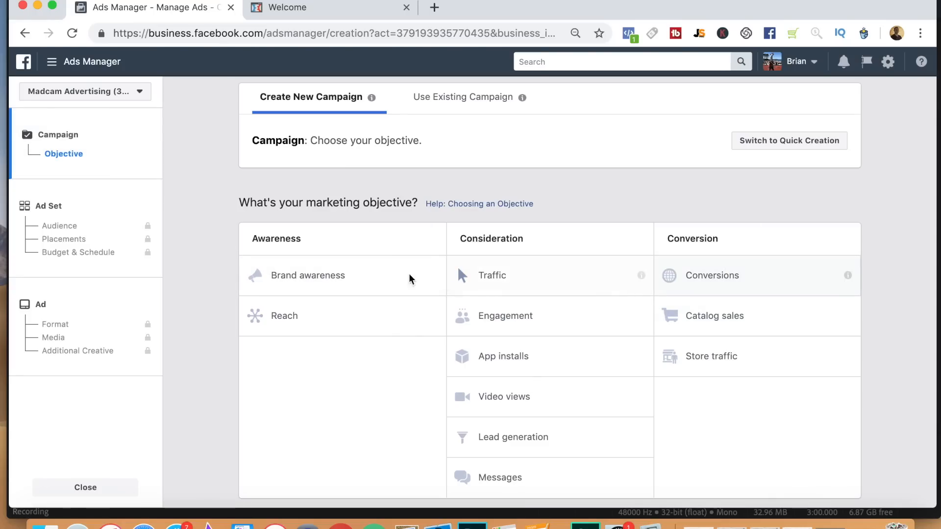
pyautogui.click(719, 282)
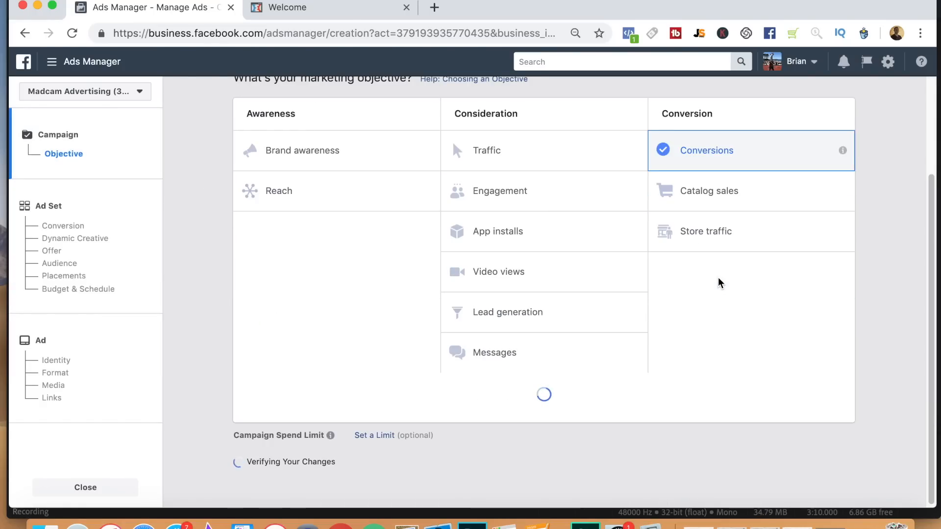
# Name the campaign "Demo Convert Sybaritic Tech".
pyautogui.write('Demo Conv')
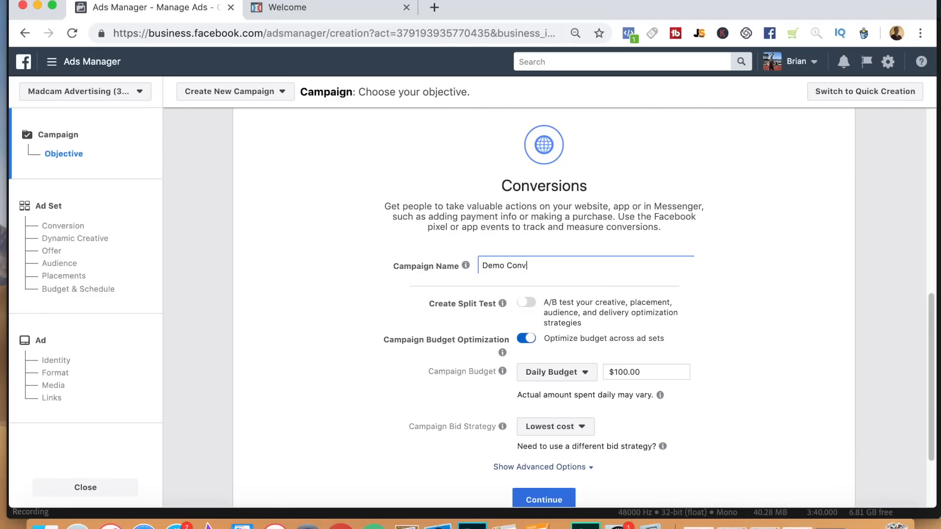
pyautogui.write('ert Sybaritic Tech')
# Keep campaign budget optimization on, set the daily budget to $10, and continue to the ad set settings.
pyautogui.scroll(-1, 934, 318)
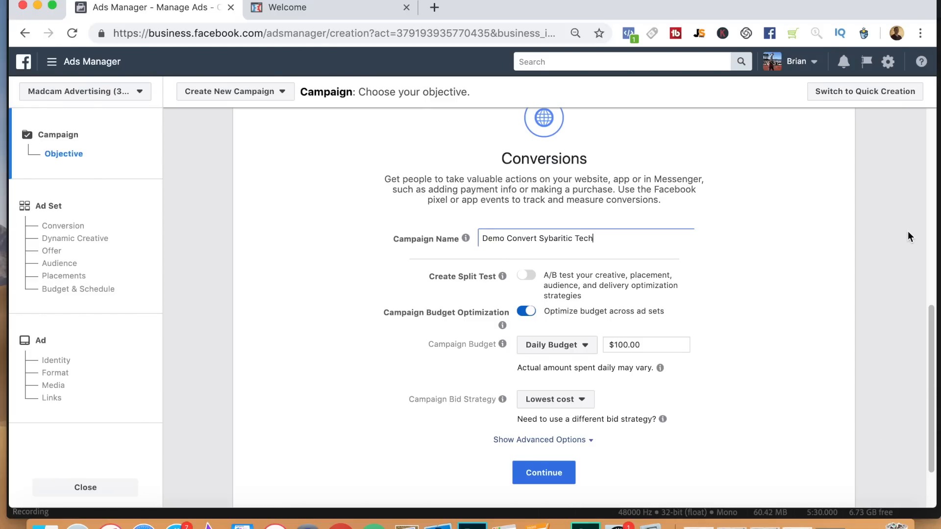
pyautogui.moveTo(931, 362); pyautogui.dragTo(930, 377)
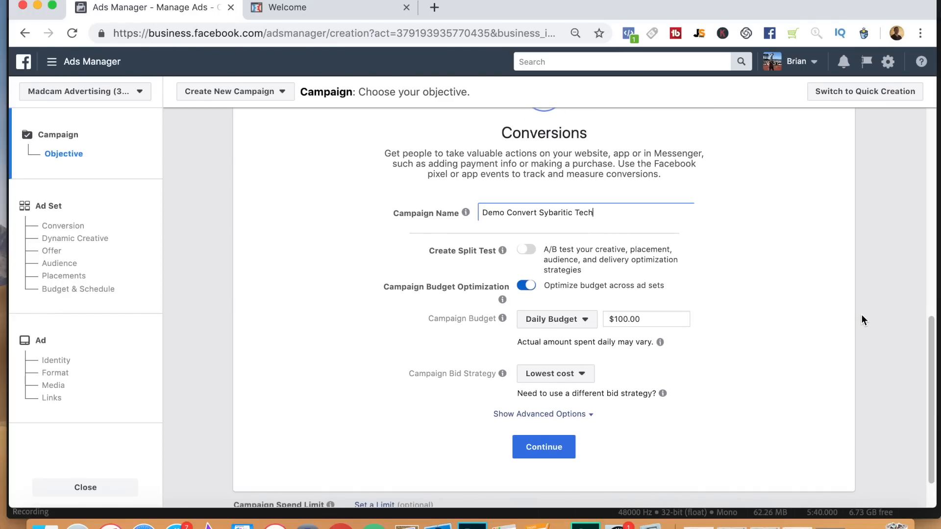
pyautogui.click(525, 286)
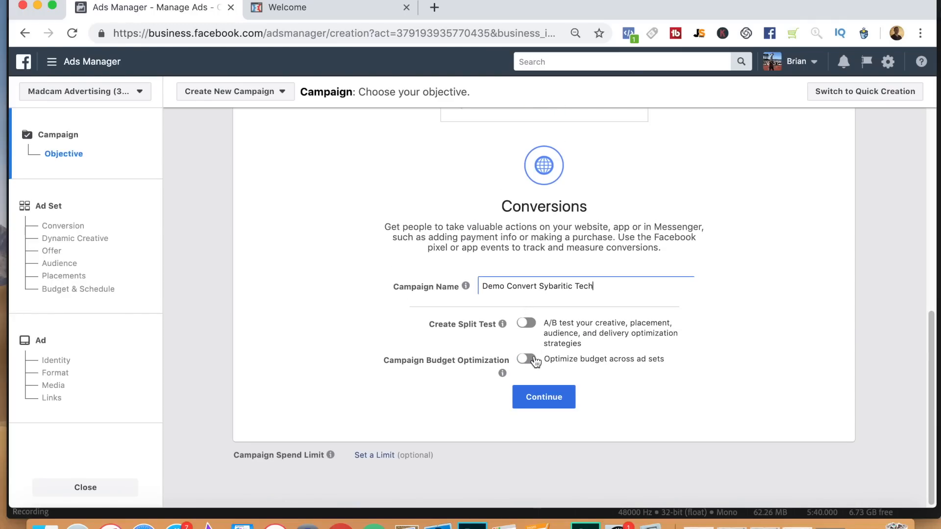
pyautogui.click(533, 360)
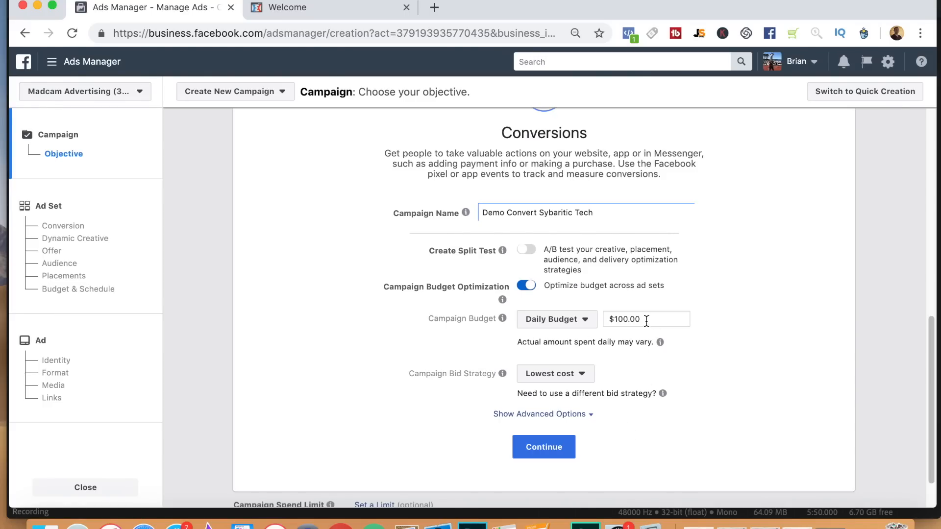
pyautogui.doubleClick(624, 319)
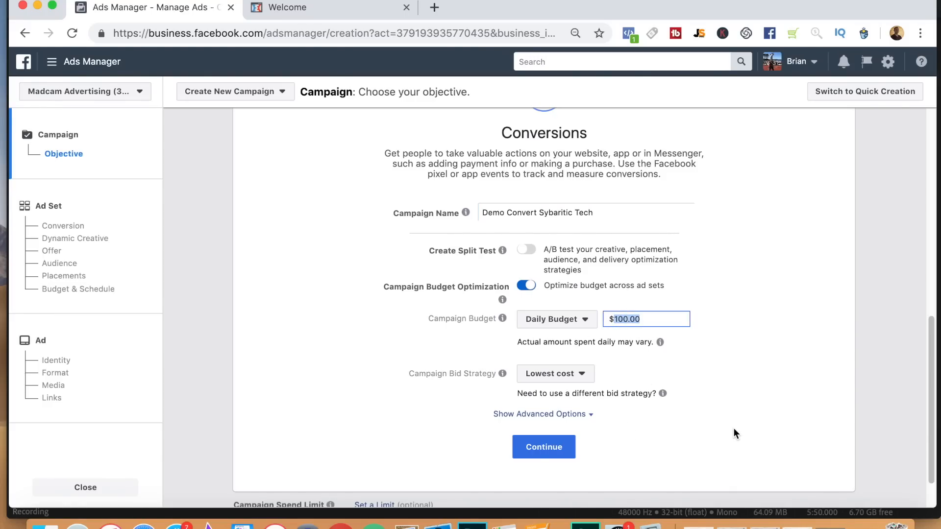
pyautogui.write('10')
pyautogui.click(727, 391)
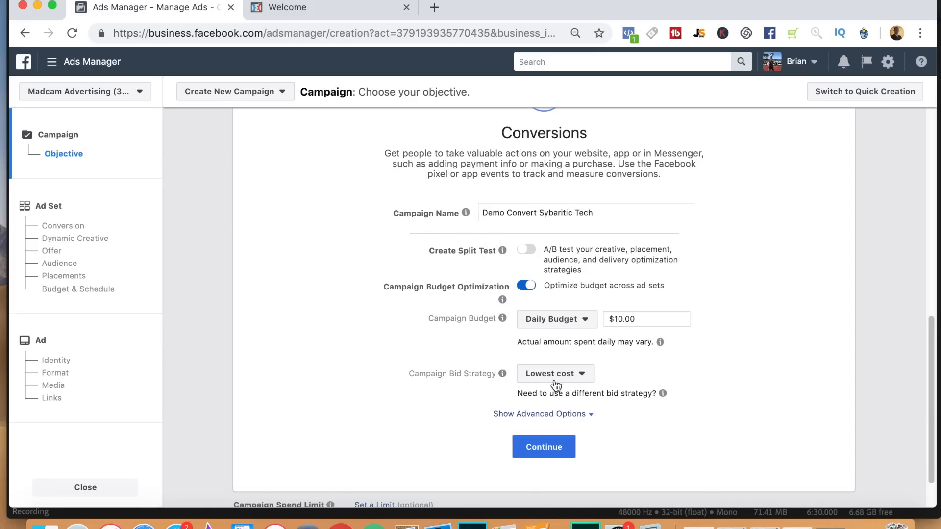
pyautogui.click(549, 448)
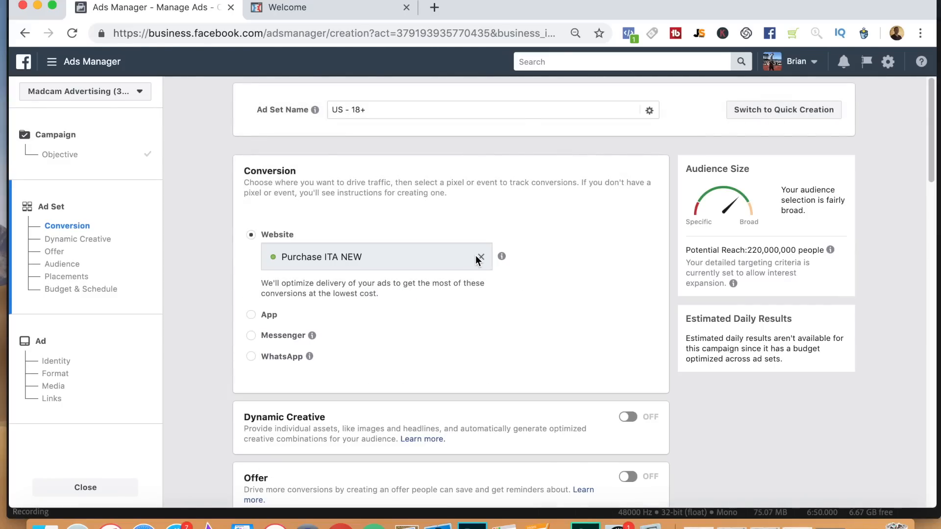
# Set the website conversion event to the "Purchase Sybaritic Tech" custom conversion.
pyautogui.click(480, 258)
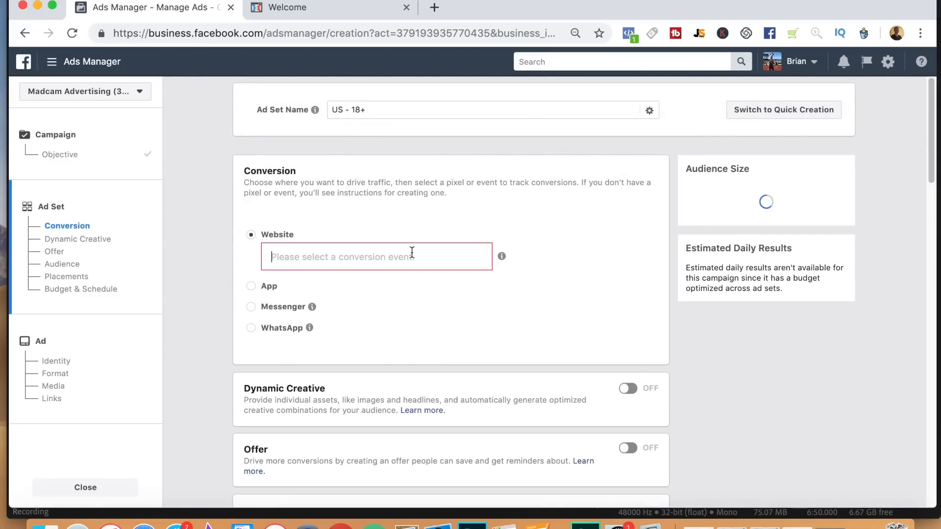
pyautogui.click(412, 252)
pyautogui.write('syb')
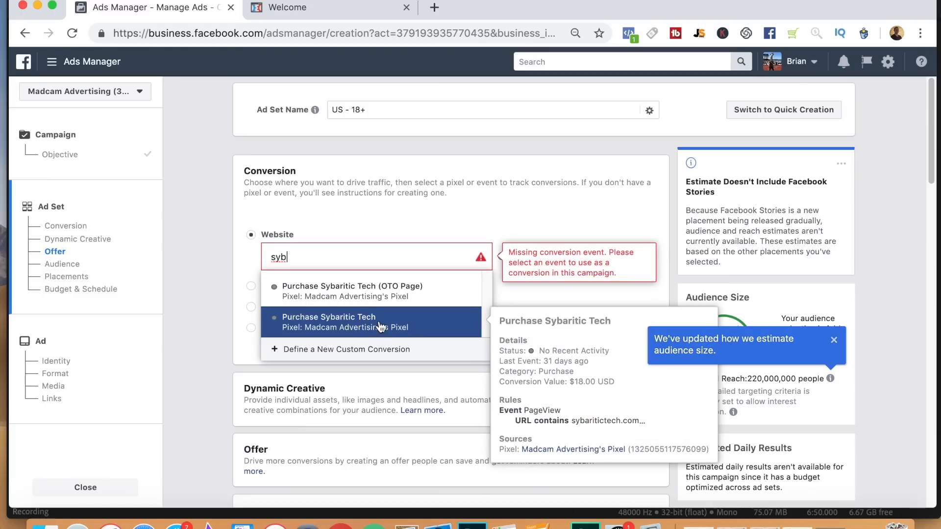
pyautogui.click(381, 323)
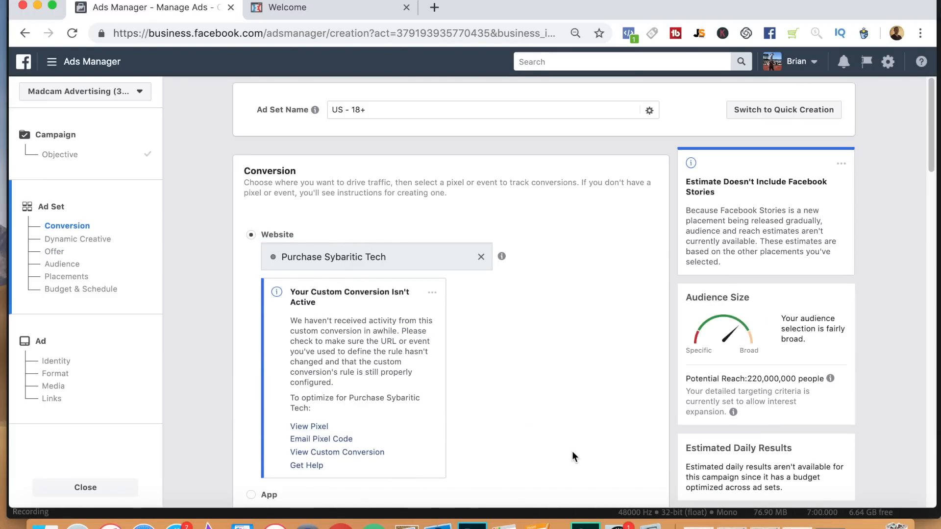
# Rename the ad set "US - 18+ - Iphone Users" and check the product's sales page.
pyautogui.moveTo(932, 162); pyautogui.dragTo(933, 148)
pyautogui.click(432, 112)
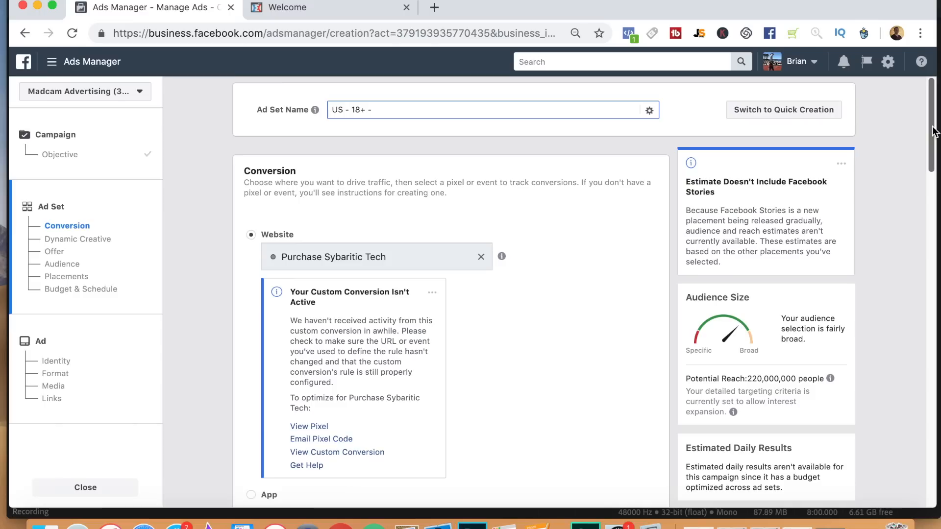
pyautogui.moveTo(368, 111); pyautogui.dragTo(400, 113)
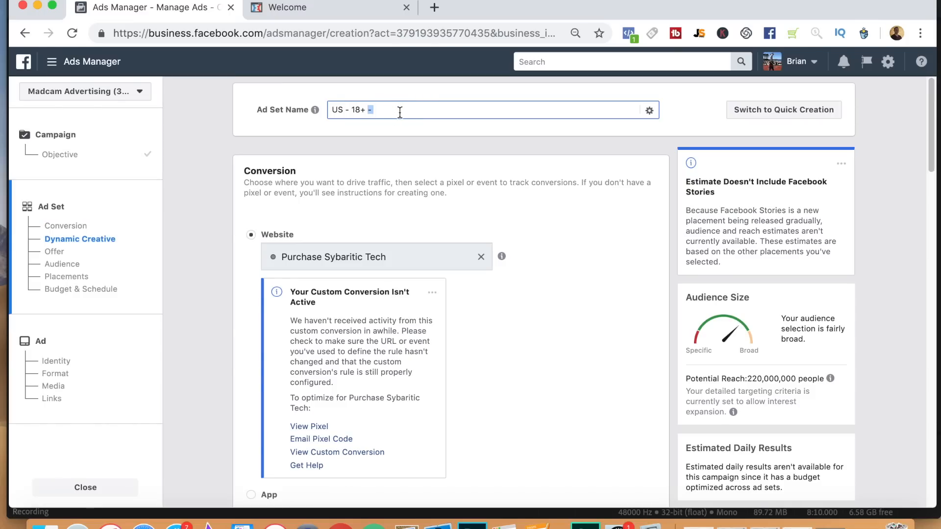
pyautogui.press('Right')
pyautogui.write('Iphone User')
pyautogui.click(361, 10)
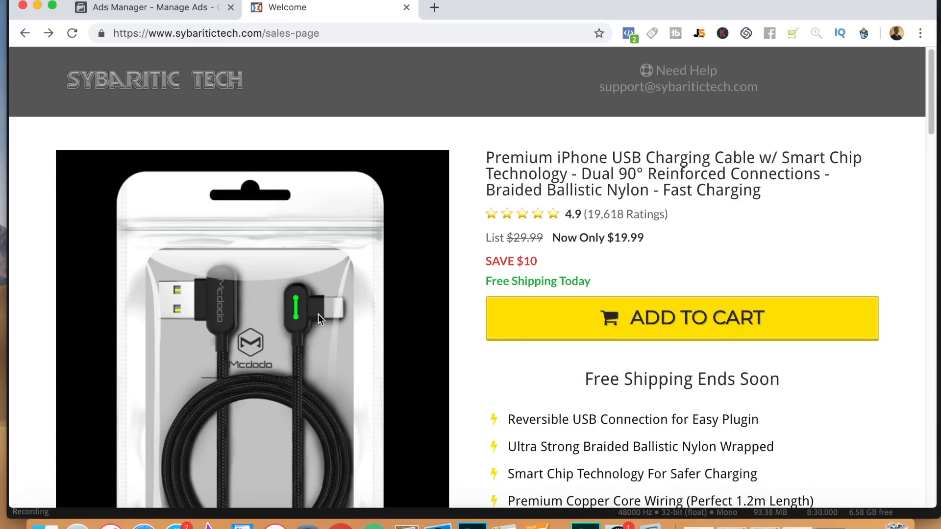
pyautogui.click(164, 8)
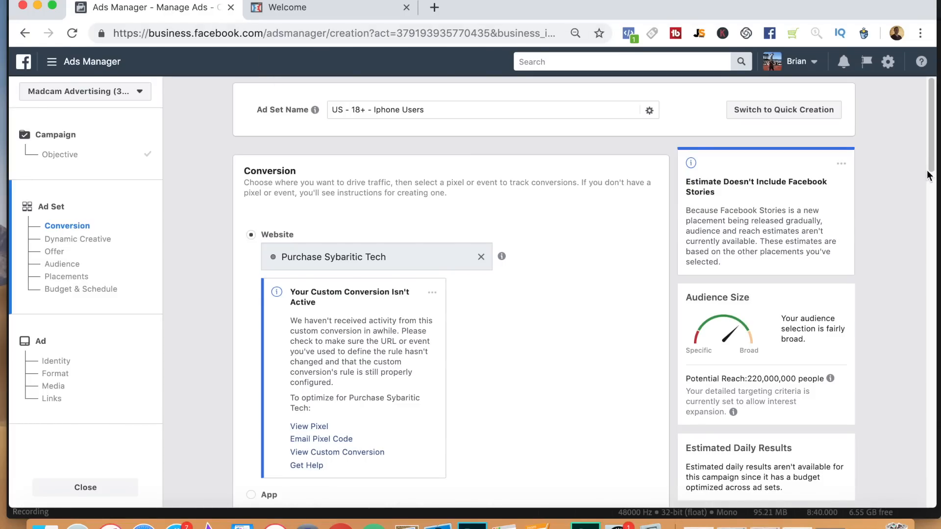
# Turn off interest expansion and include Apple iPhone models such as iPhone 8, X, XR, XS and XS Max in the audience's detailed targeting.
pyautogui.moveTo(929, 174); pyautogui.dragTo(931, 282)
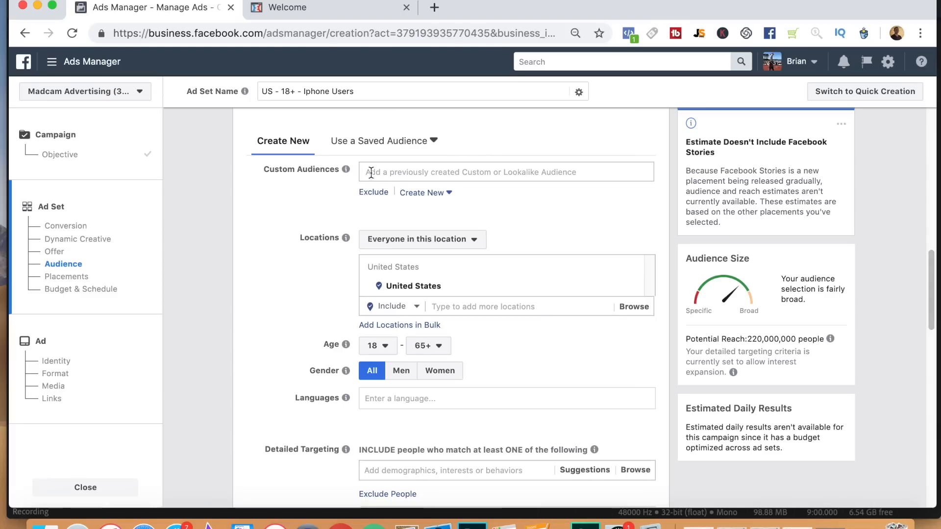
pyautogui.moveTo(933, 300); pyautogui.dragTo(933, 333)
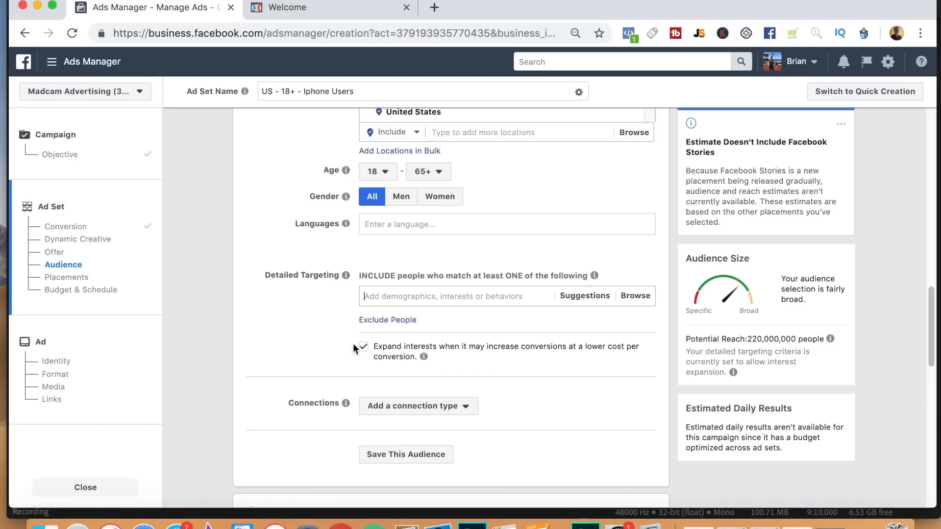
pyautogui.click(369, 351)
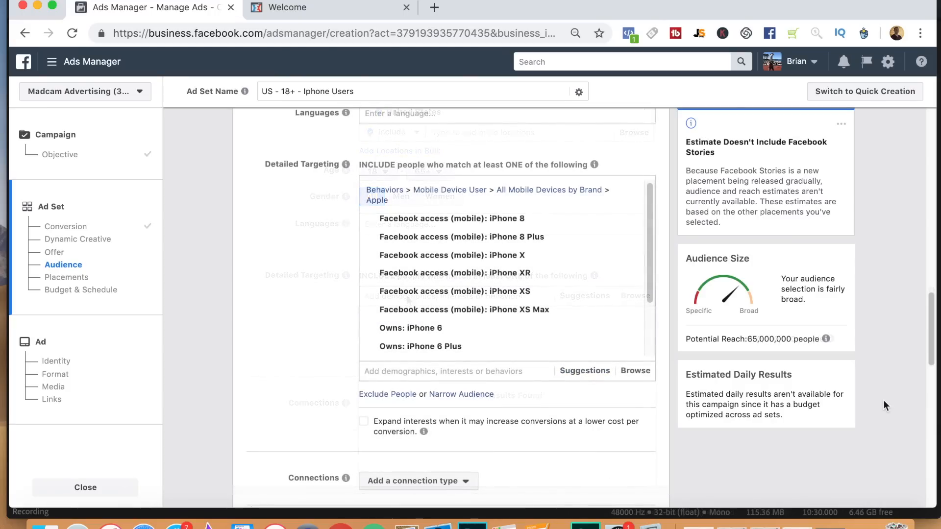
pyautogui.moveTo(500, 252)
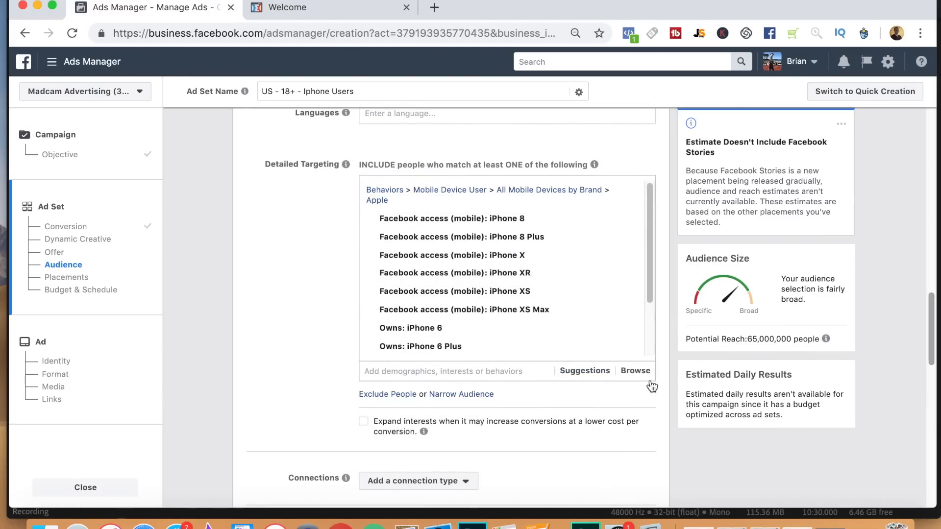
pyautogui.moveTo(612, 255)
pyautogui.moveTo(472, 333)
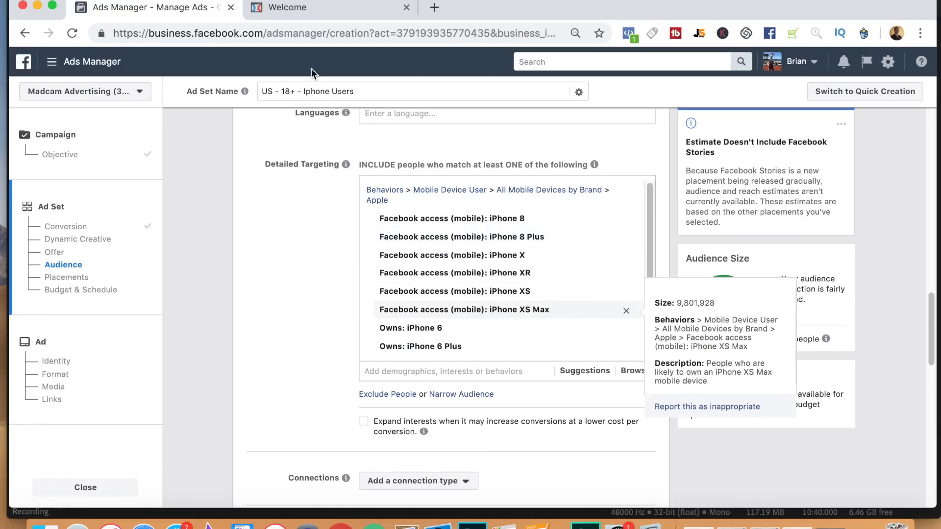
pyautogui.click(320, 10)
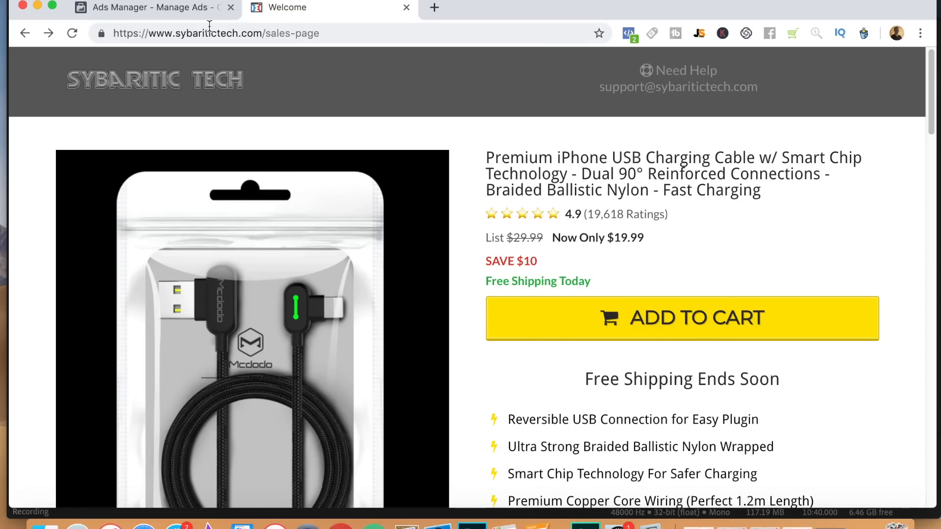
pyautogui.click(184, 14)
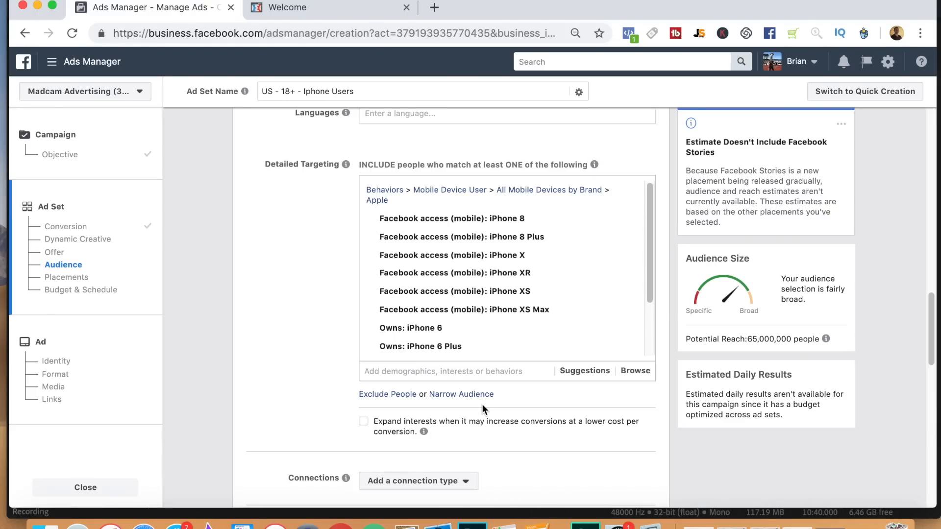
# Keep automatic placements and set the ad set's conversion window to 1 day click.
pyautogui.moveTo(930, 318); pyautogui.dragTo(932, 429)
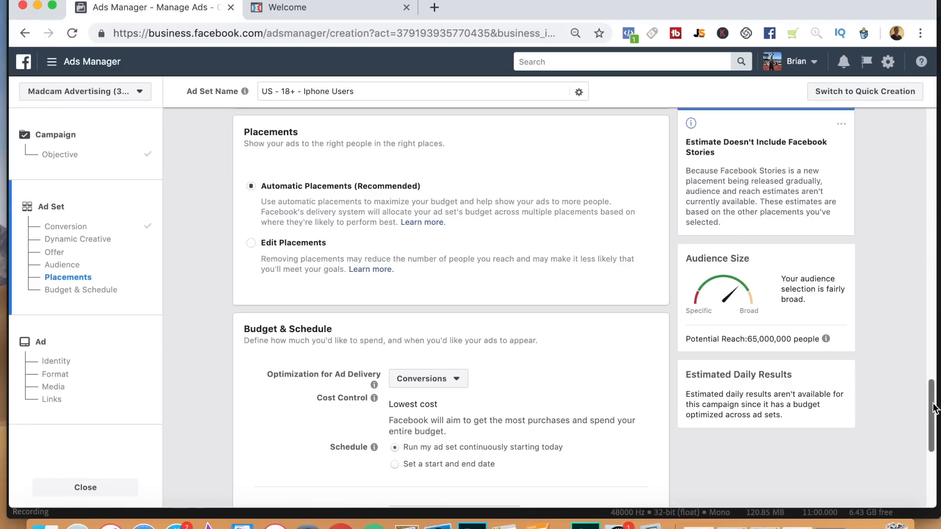
pyautogui.moveTo(932, 407); pyautogui.dragTo(933, 448)
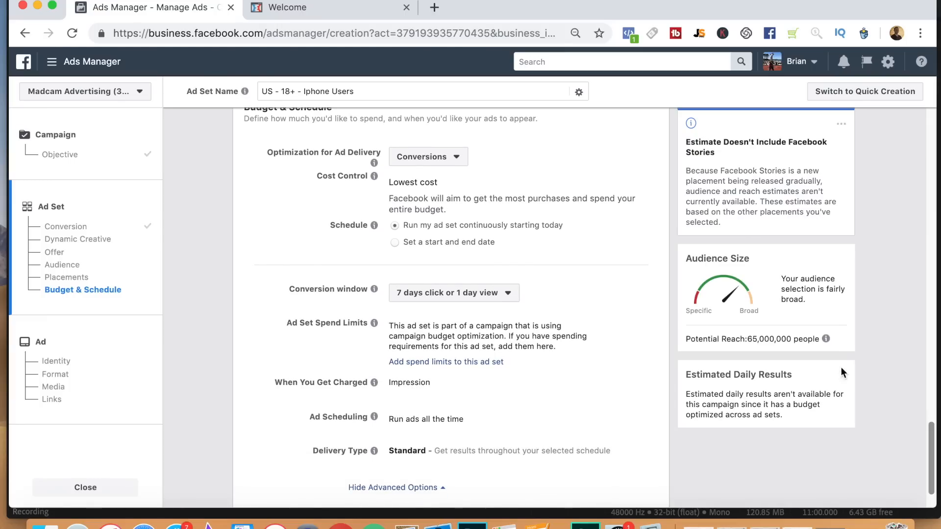
pyautogui.click(496, 297)
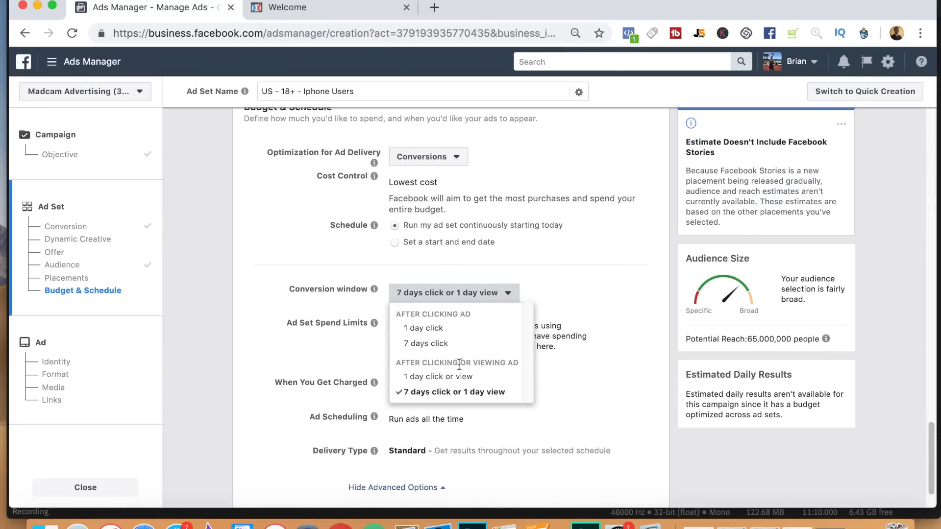
pyautogui.click(434, 329)
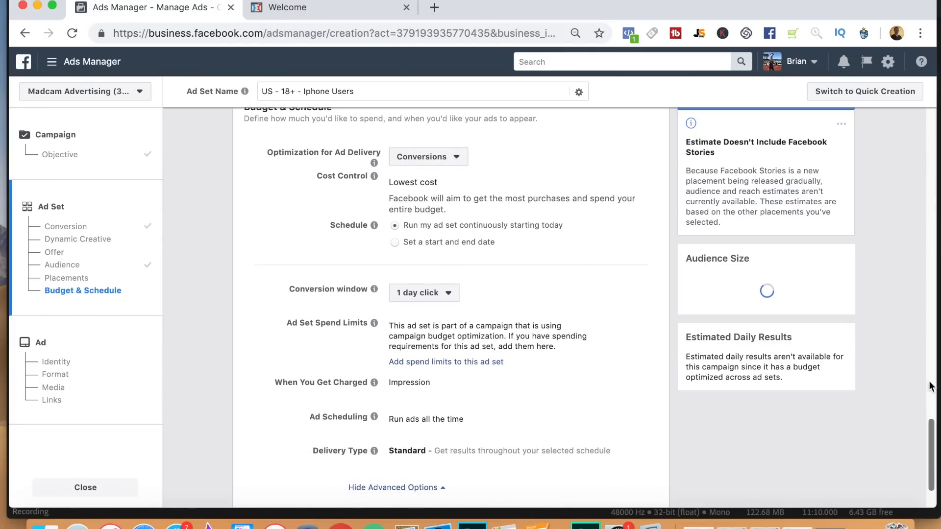
pyautogui.moveTo(931, 428); pyautogui.dragTo(935, 455)
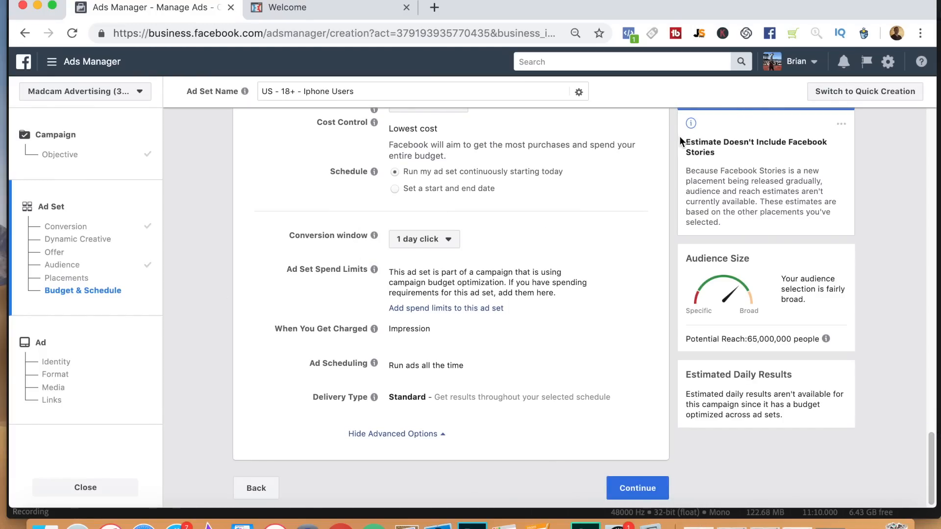
# Proceed to the ad level and set the ad's Facebook Page to Innovative Tech.
pyautogui.click(650, 488)
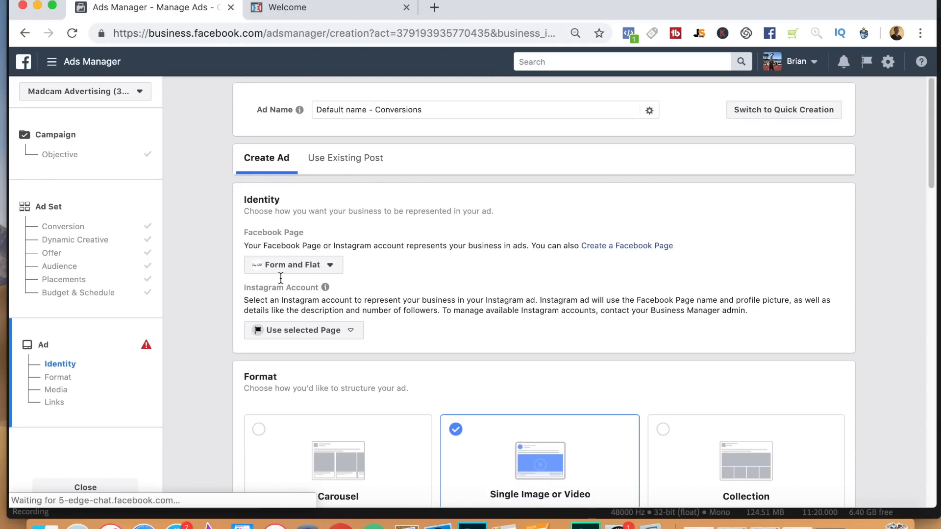
pyautogui.click(307, 265)
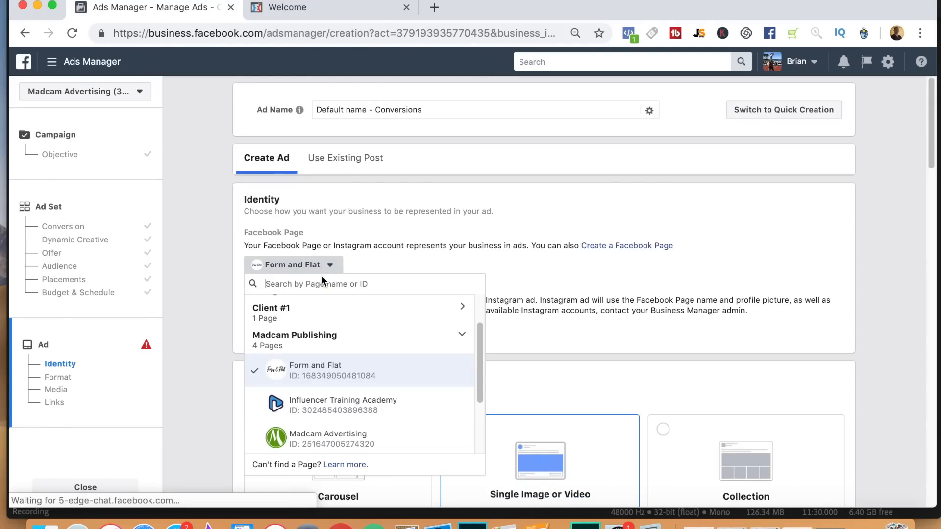
pyautogui.write('x')
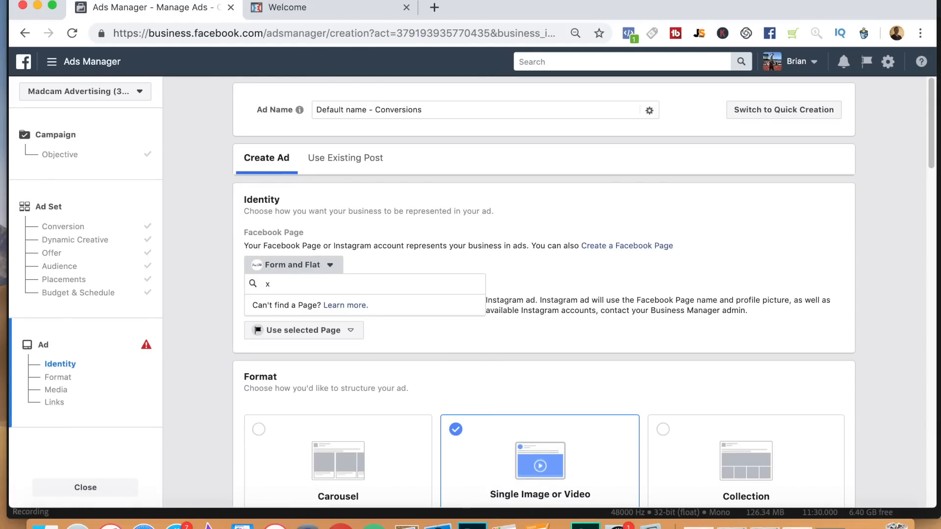
pyautogui.press('BackSpace')
pyautogui.write('in')
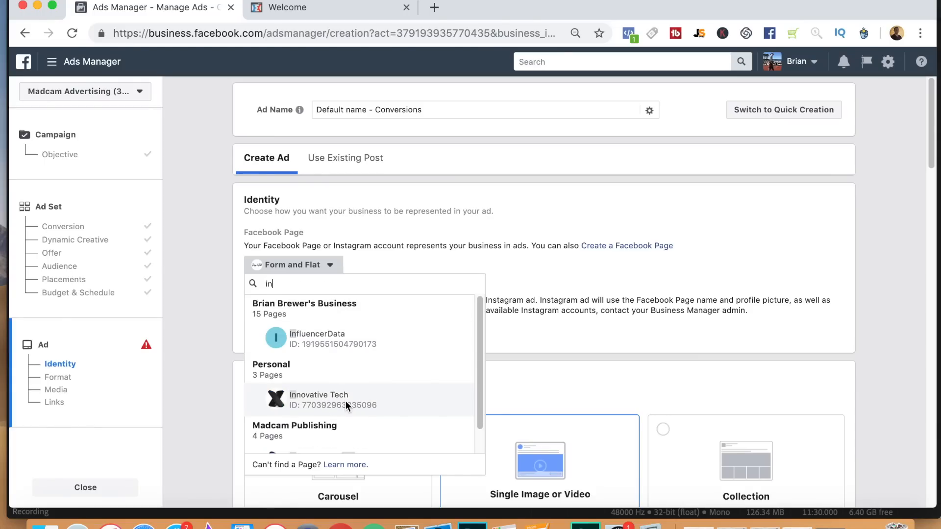
pyautogui.click(345, 401)
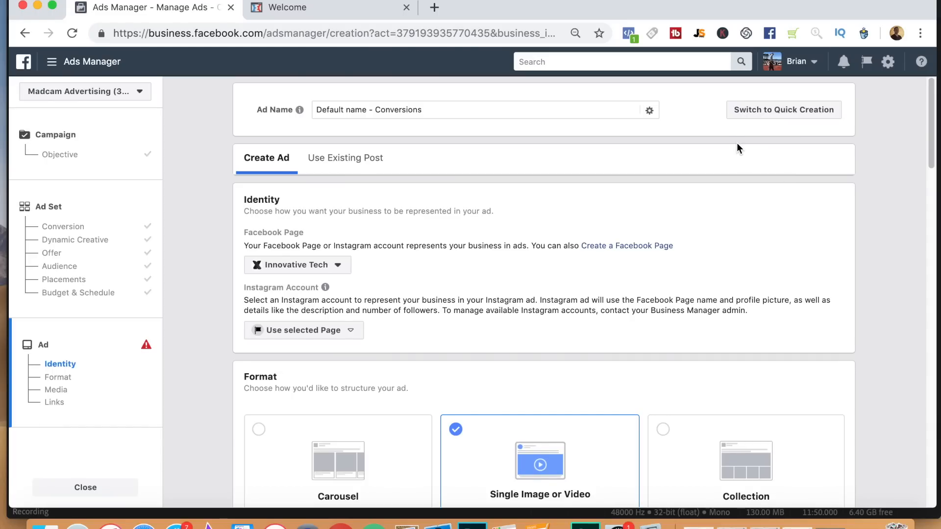
# Check the Sybaritic Tech branding on the product's sales page and return to the ad setup.
pyautogui.click(308, 10)
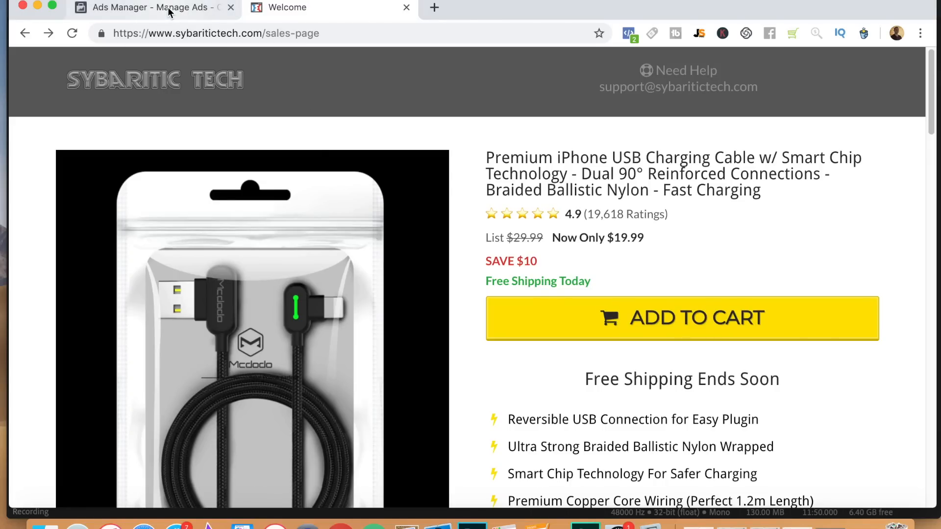
pyautogui.click(110, 15)
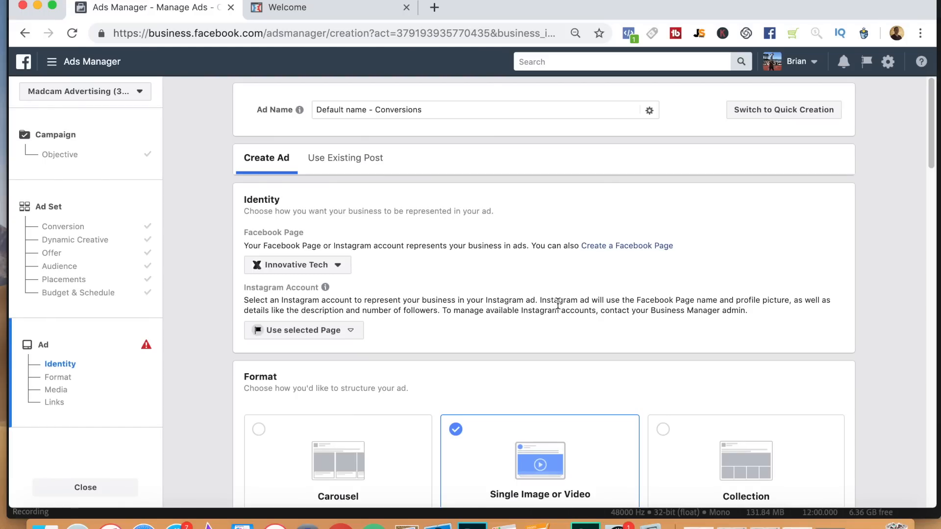
pyautogui.click(304, 20)
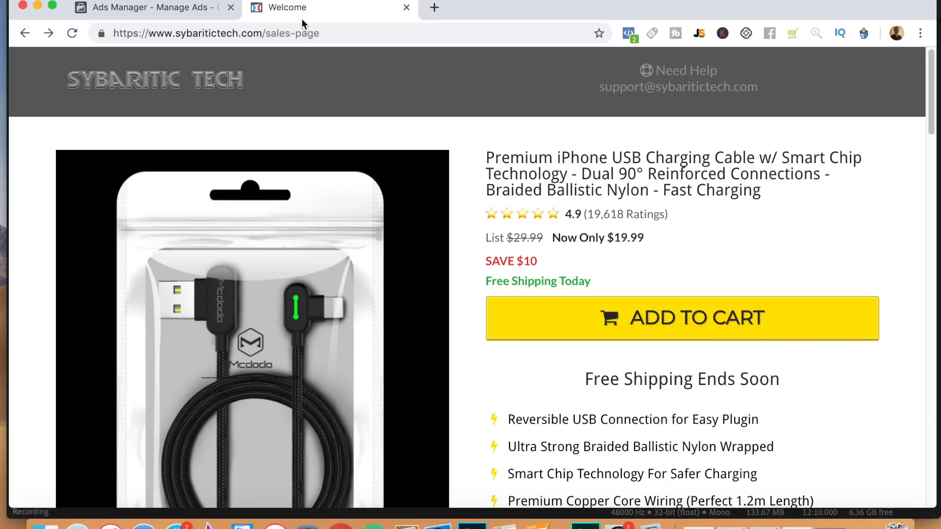
pyautogui.click(137, 7)
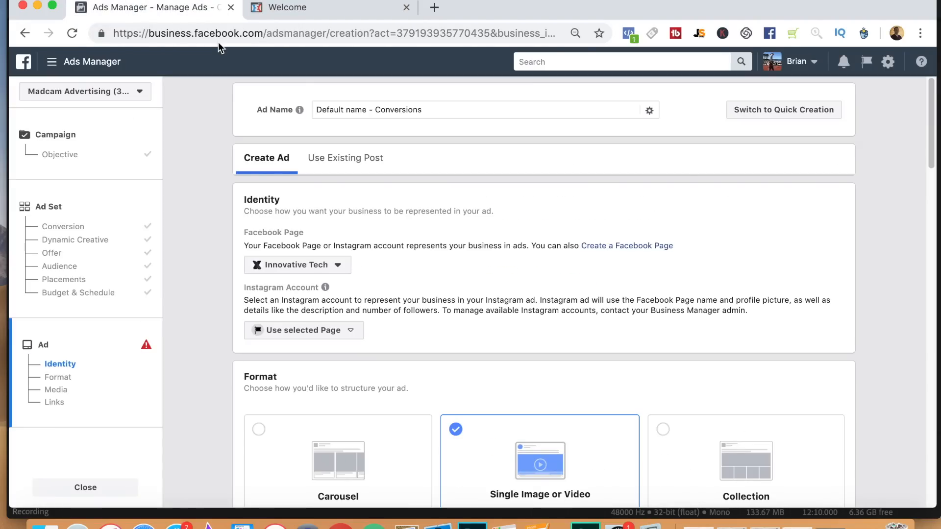
# Examine the "Intelligent Chip" product video on the charging cable's sales page as a reference for the ad's media.
pyautogui.moveTo(934, 122); pyautogui.dragTo(935, 274)
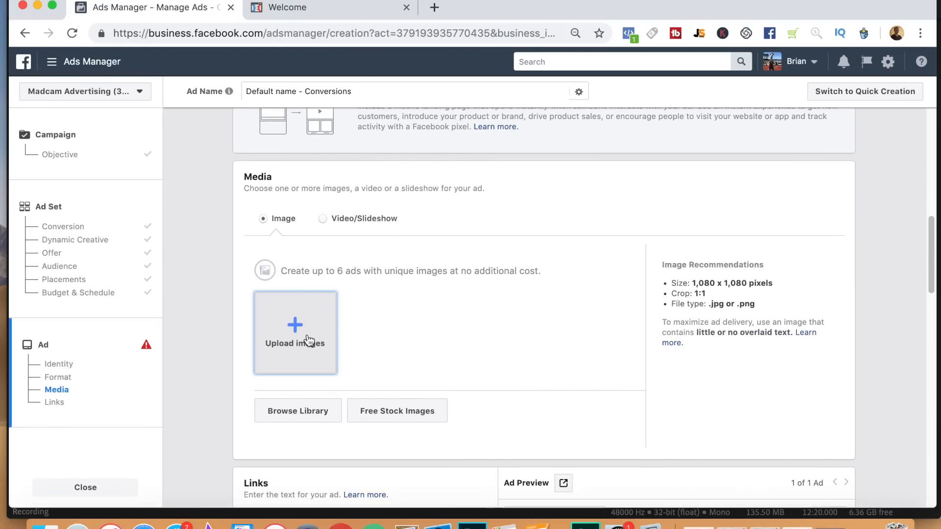
pyautogui.click(333, 9)
pyautogui.moveTo(933, 125); pyautogui.dragTo(930, 315)
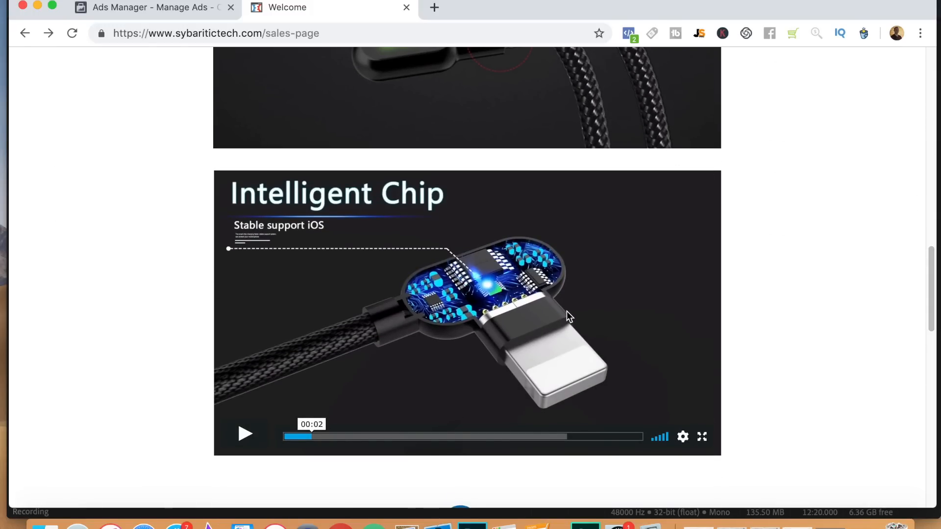
pyautogui.moveTo(935, 322)
pyautogui.mouseDown()
pyautogui.moveTo(926, 290)
pyautogui.moveTo(931, 326)
pyautogui.mouseUp()
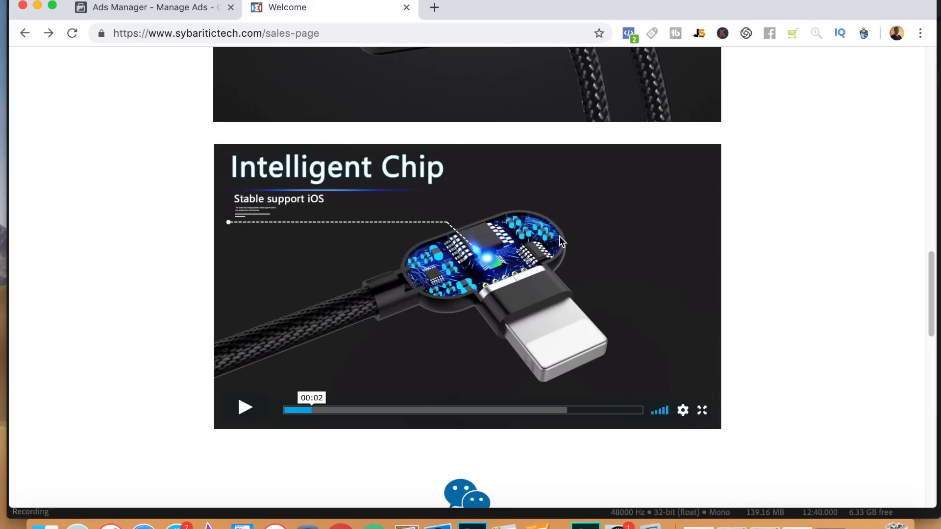
pyautogui.moveTo(931, 323)
pyautogui.mouseDown()
pyautogui.moveTo(934, 122)
pyautogui.moveTo(933, 366)
pyautogui.moveTo(931, 325)
pyautogui.mouseUp()
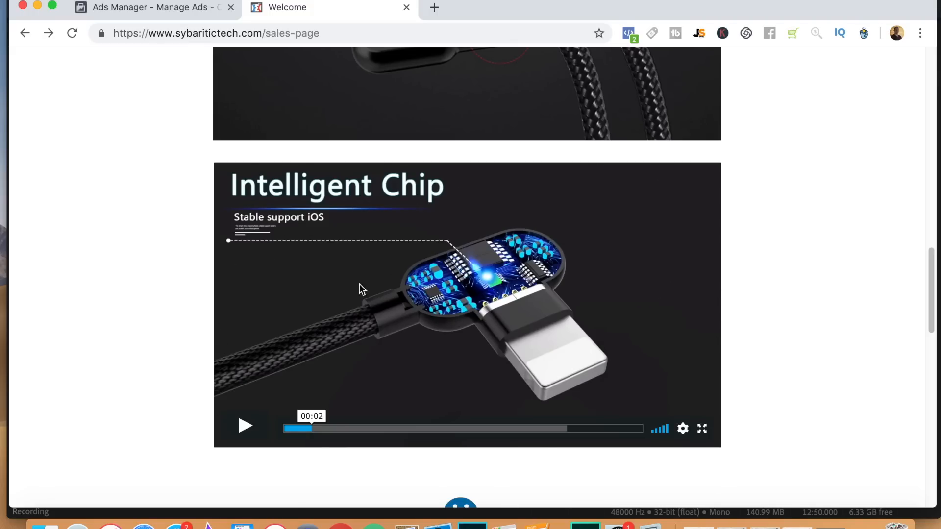
# Switch the ad's media to Video/Slideshow and use "Charger Final 2.mp4" from the video library.
pyautogui.click(157, 10)
pyautogui.click(323, 219)
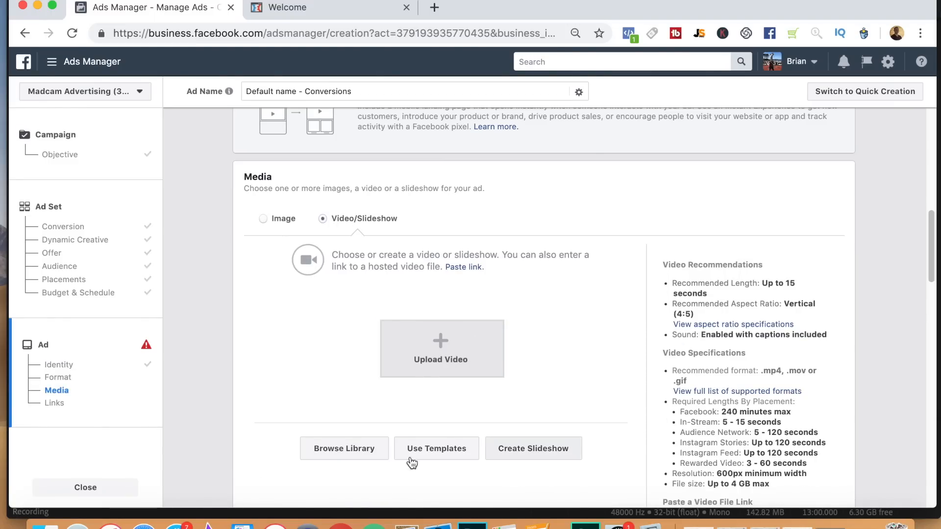
pyautogui.click(353, 457)
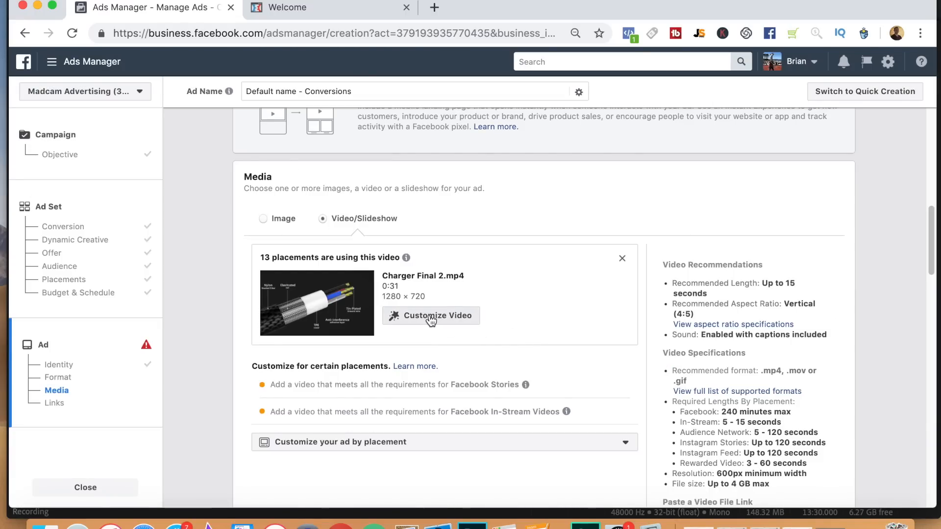
# Set the video's thumbnail to the frame with the green-lit cable plugged into the phone beside the power bank.
pyautogui.click(430, 316)
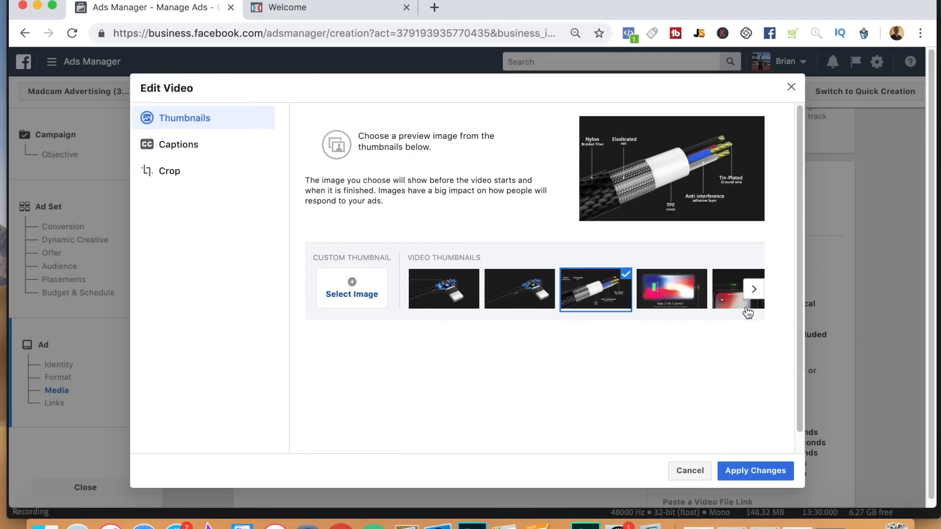
pyautogui.click(754, 290)
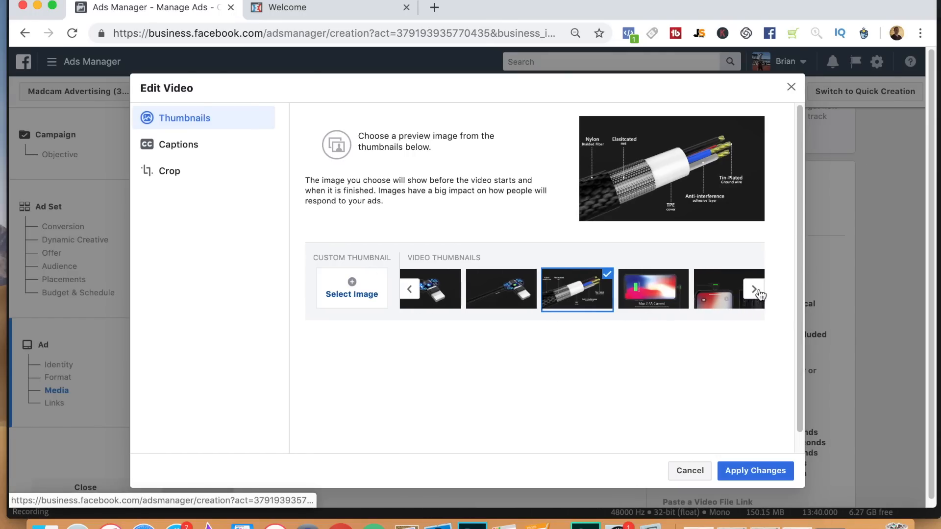
pyautogui.click(755, 290)
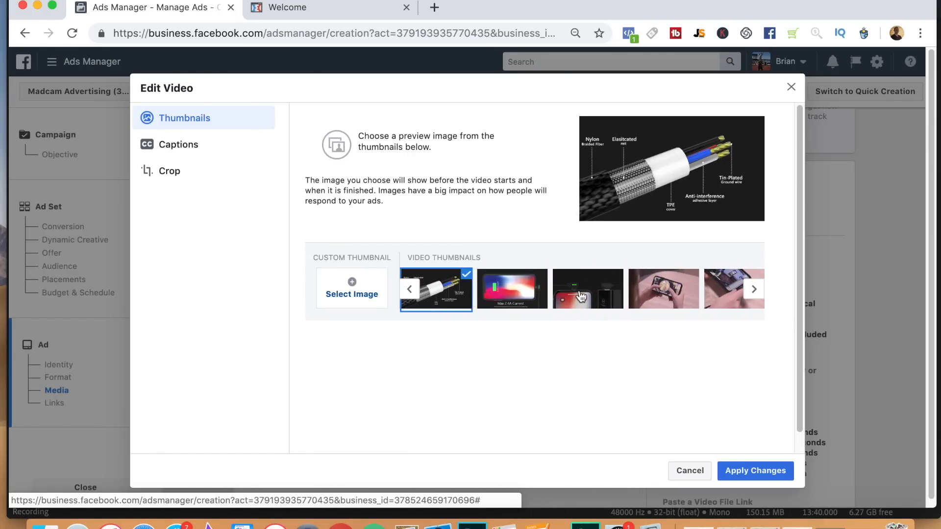
pyautogui.click(573, 299)
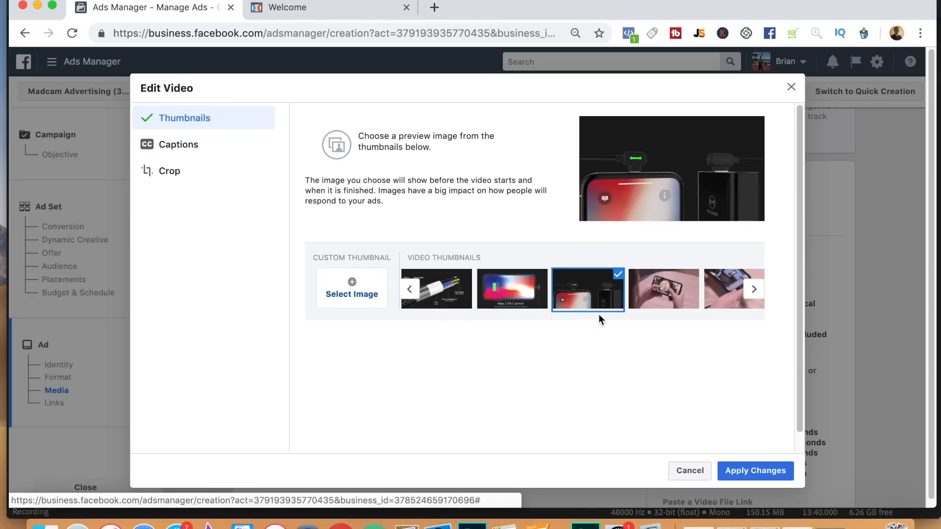
pyautogui.click(755, 471)
pyautogui.scroll(-4, 936, 312)
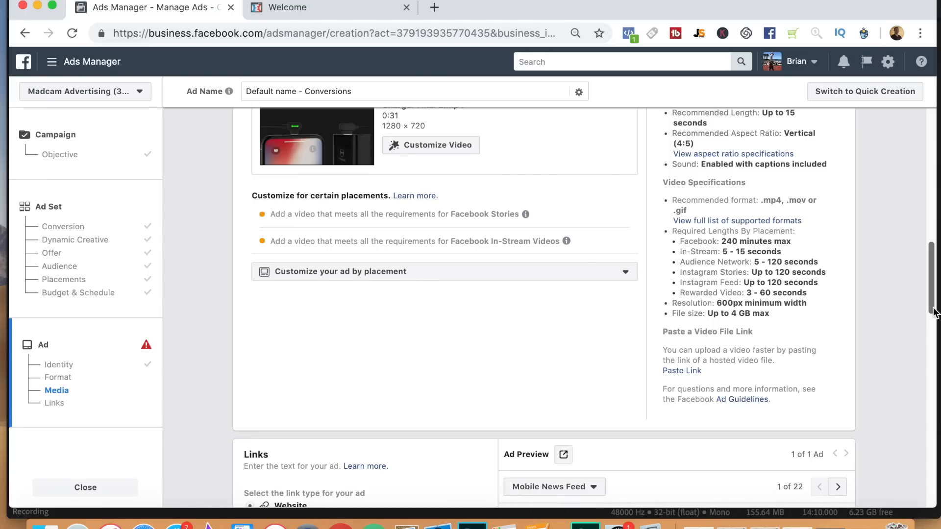
pyautogui.moveTo(934, 308); pyautogui.dragTo(931, 372)
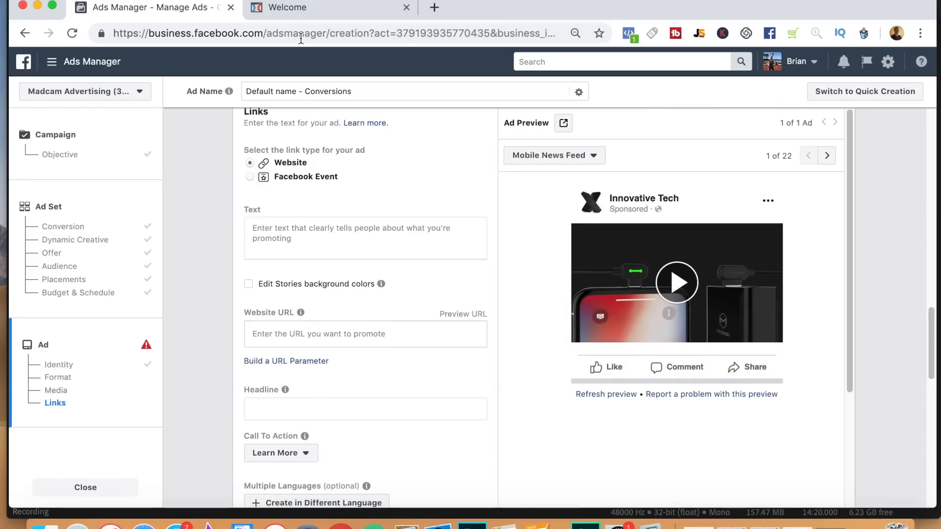
pyautogui.click(306, 9)
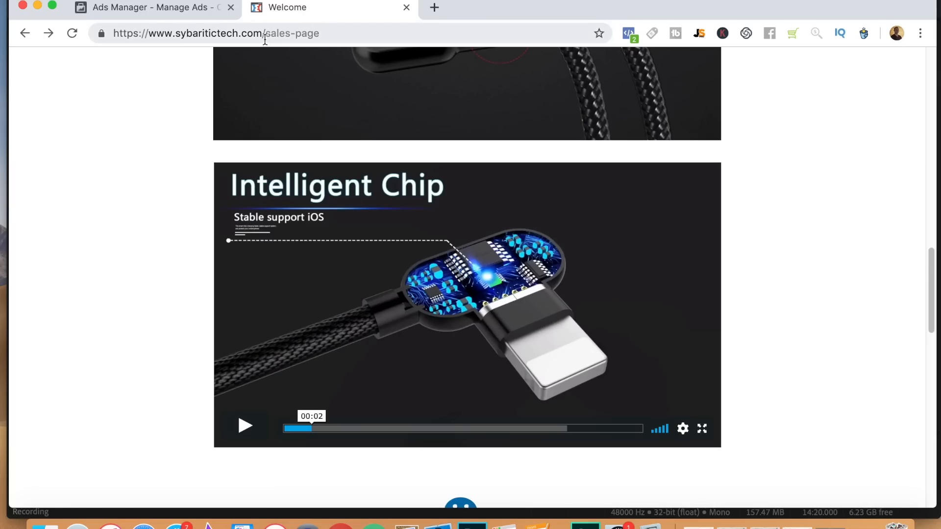
pyautogui.moveTo(263, 33); pyautogui.dragTo(113, 34)
pyautogui.press('super+c')
pyautogui.click(147, 7)
pyautogui.click(379, 339)
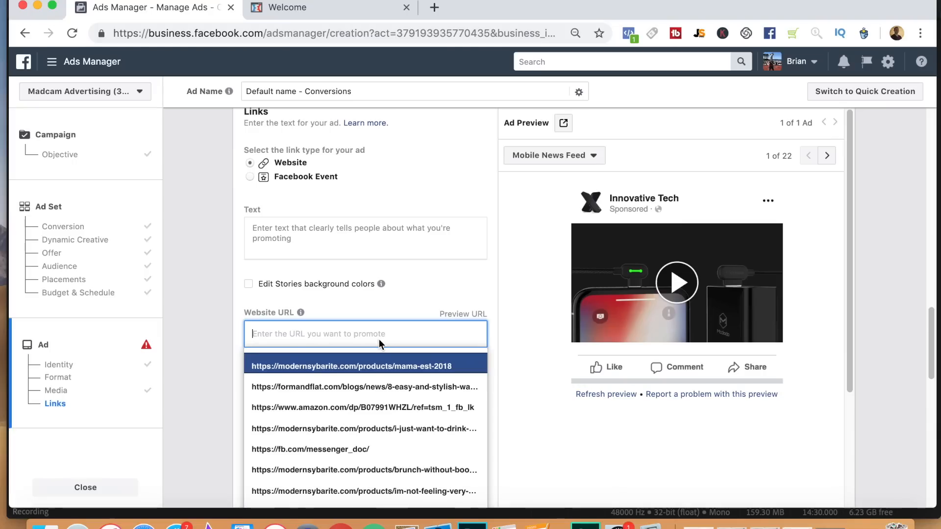
pyautogui.press('super+v')
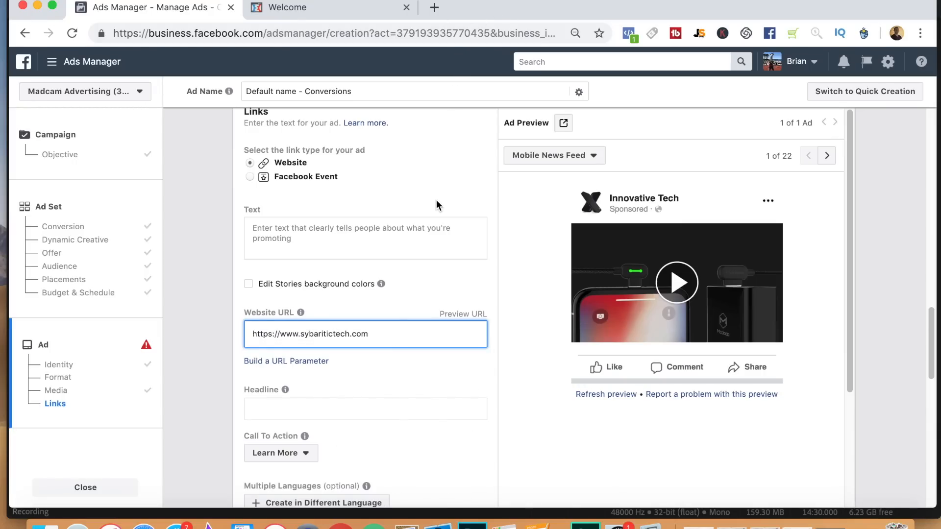
# Preview the ad's website URL in a new tab, check where it leads, and return to the ad setup.
pyautogui.rightClick(477, 314)
pyautogui.click(491, 305)
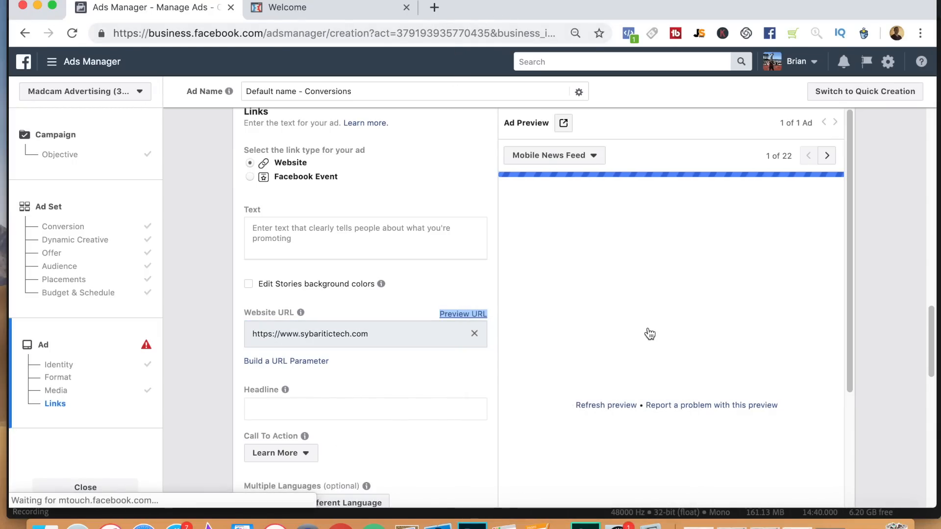
pyautogui.click(336, 16)
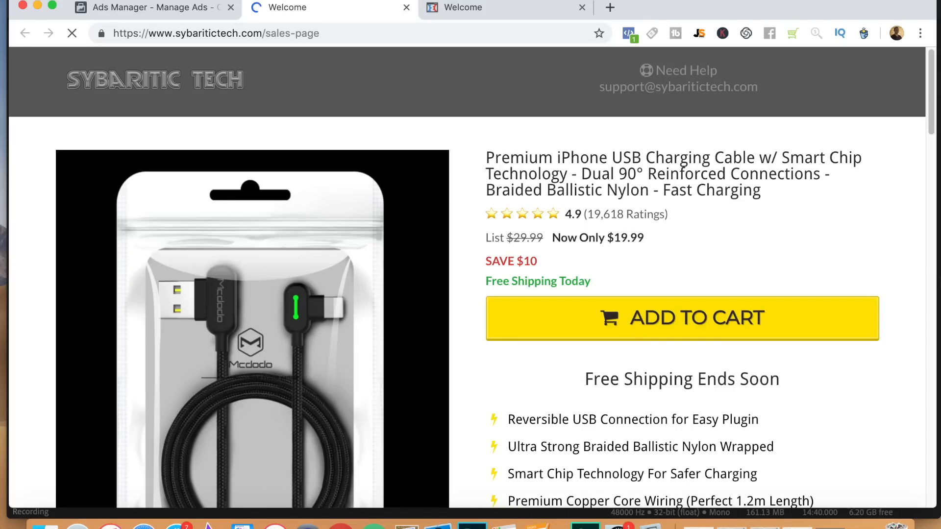
pyautogui.moveTo(933, 123); pyautogui.dragTo(912, 122)
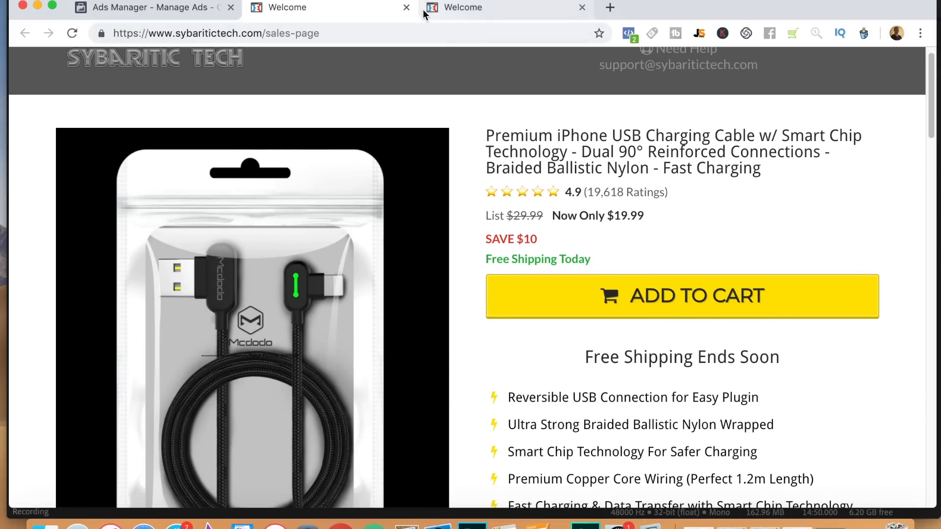
pyautogui.click(406, 7)
pyautogui.click(197, 6)
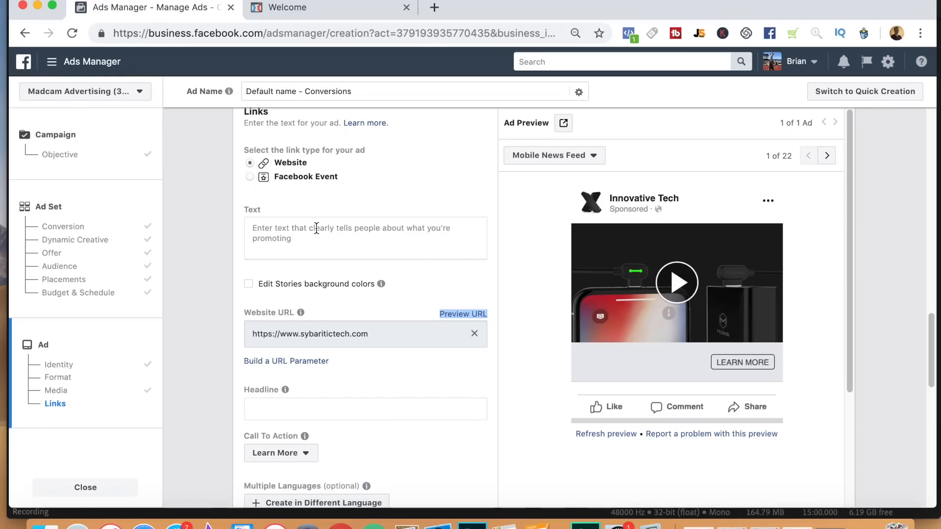
# Write the ad text "Save 33% Today + Free Shipping" with checkmarked 90 Degree Connection and Durable Nylon Wrap lines, and headline "Free Shipping on Our Favorite Charger".
pyautogui.click(300, 235)
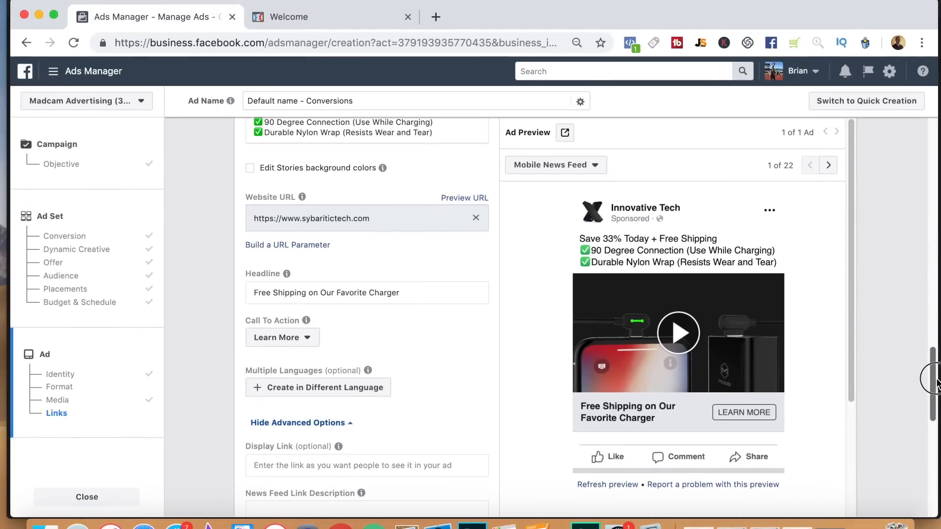
pyautogui.moveTo(935, 366); pyautogui.dragTo(936, 370)
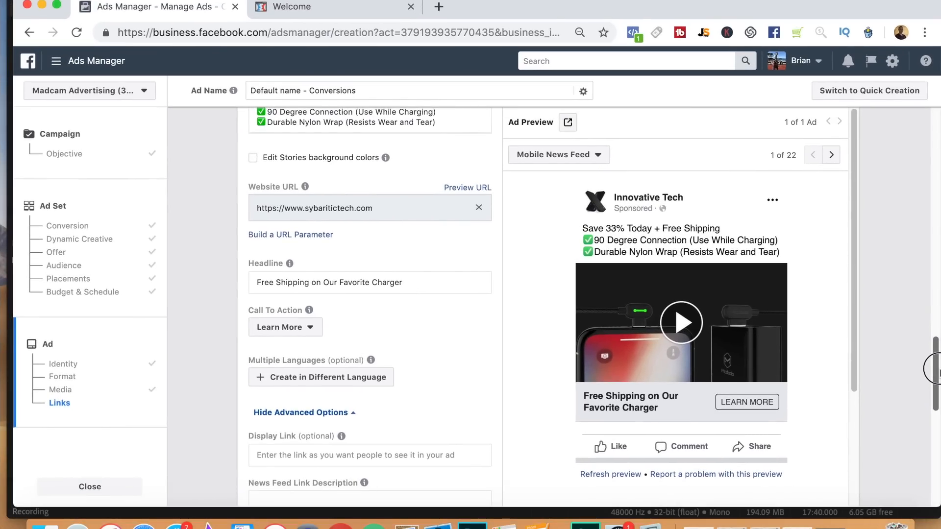
# Set the ad's call to action to Shop Now and review the remaining optional link fields.
pyautogui.click(311, 327)
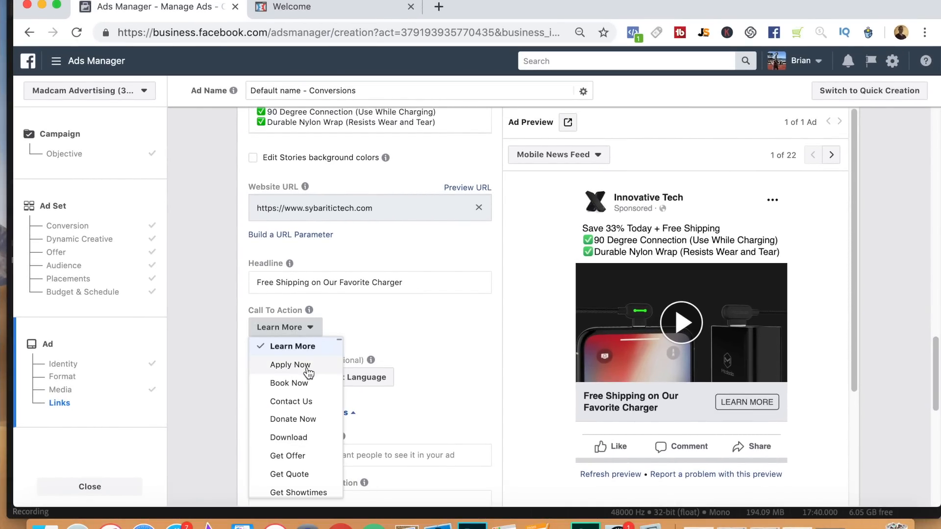
pyautogui.scroll(-1, 309, 490)
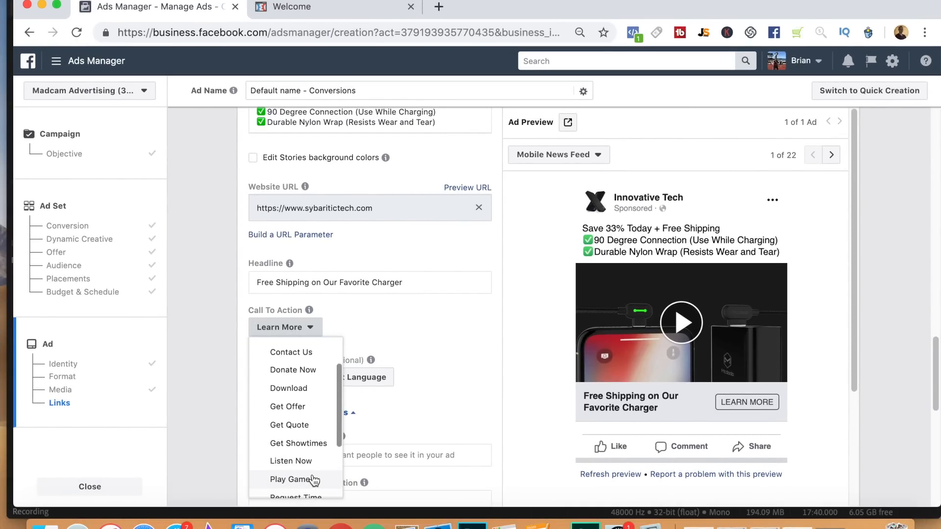
pyautogui.moveTo(339, 431); pyautogui.dragTo(345, 490)
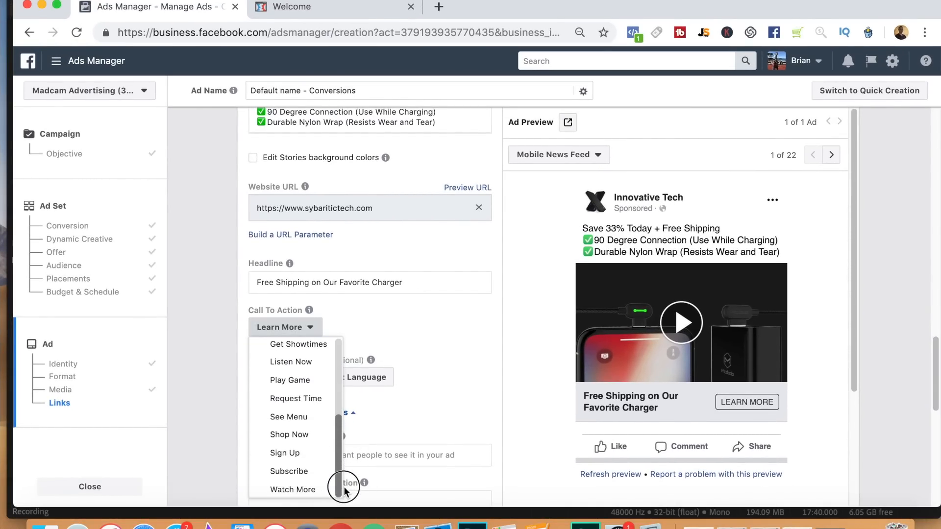
pyautogui.click(301, 436)
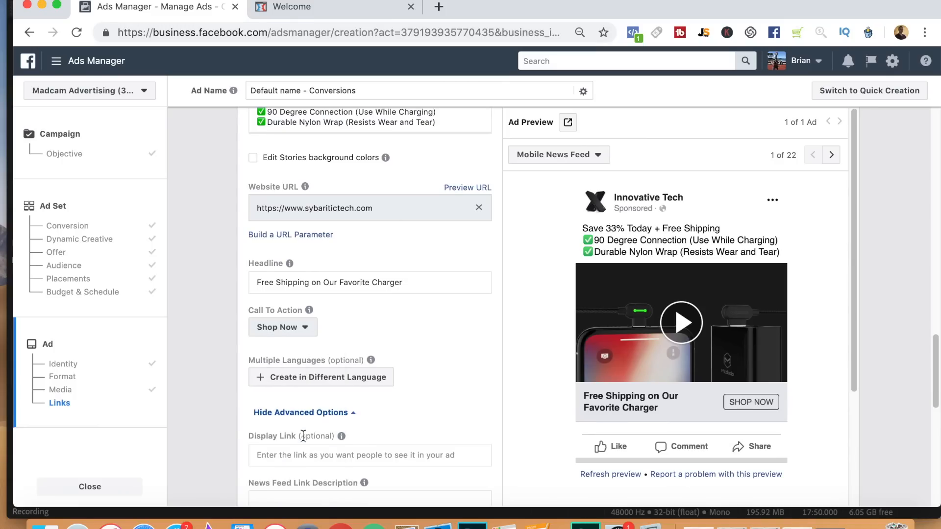
pyautogui.moveTo(937, 352); pyautogui.dragTo(937, 388)
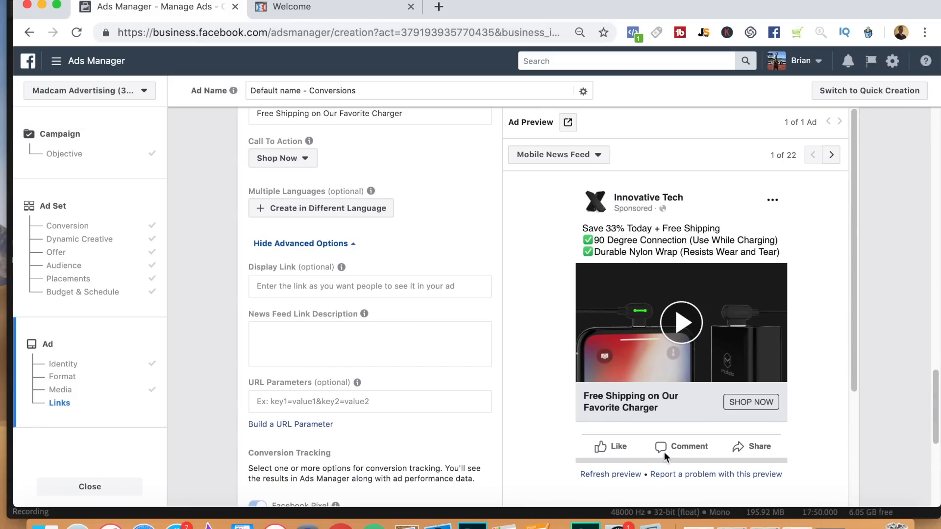
# Go through the remaining link description and conversion tracking options, leave them as they are, and confirm the ad to submit the campaign.
pyautogui.moveTo(937, 420); pyautogui.dragTo(937, 434)
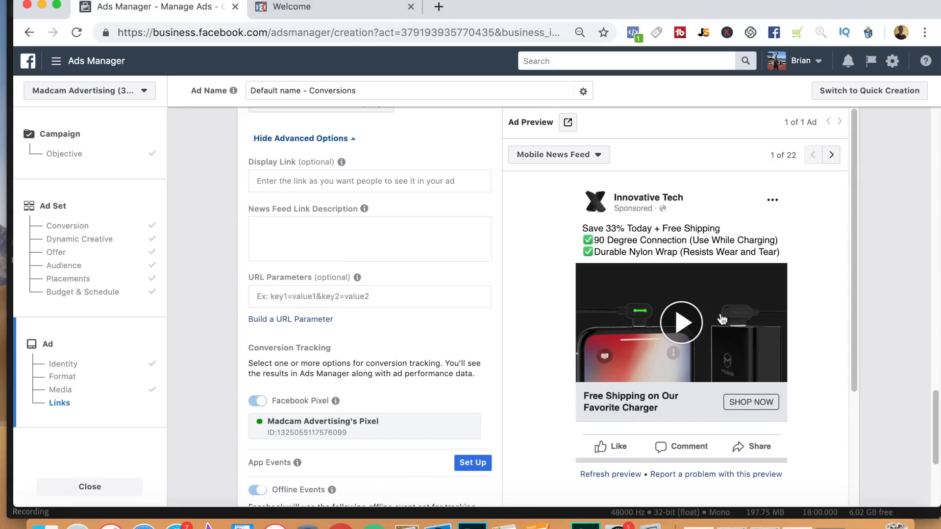
pyautogui.click(375, 239)
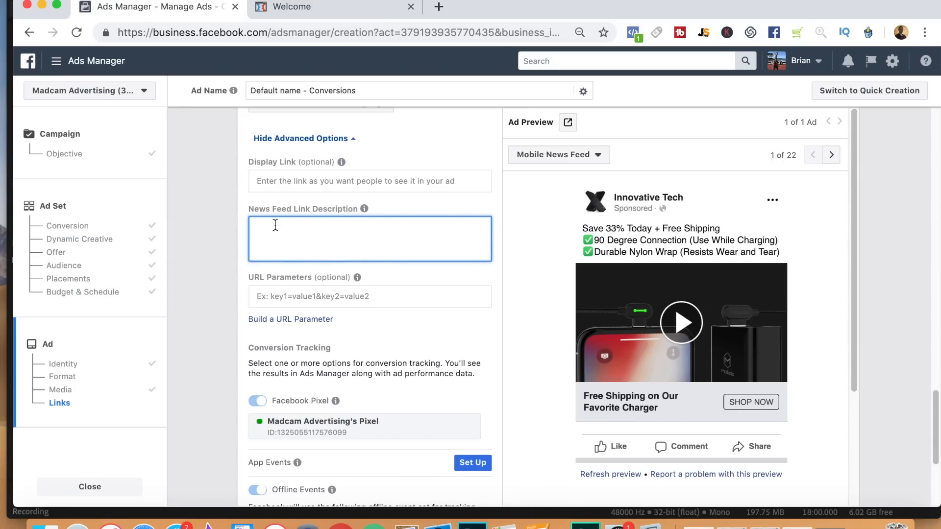
pyautogui.moveTo(936, 418); pyautogui.dragTo(934, 447)
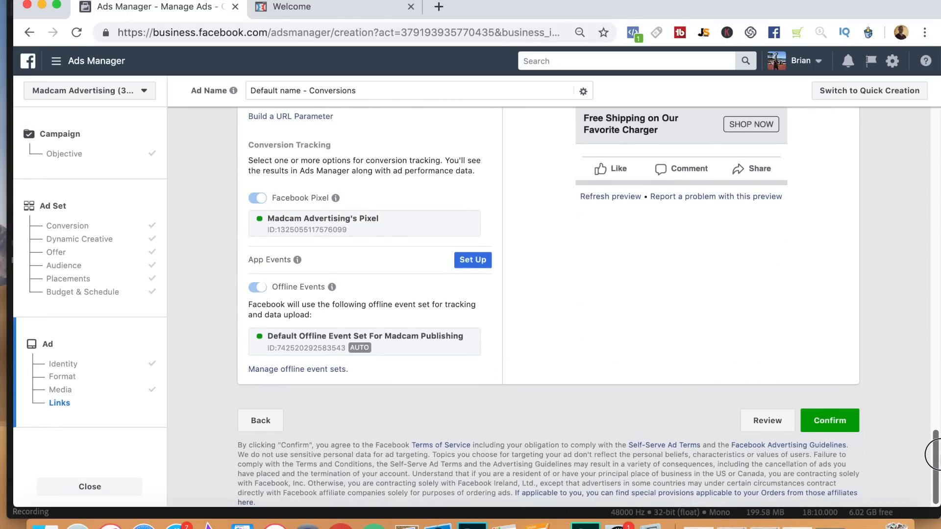
pyautogui.click(834, 420)
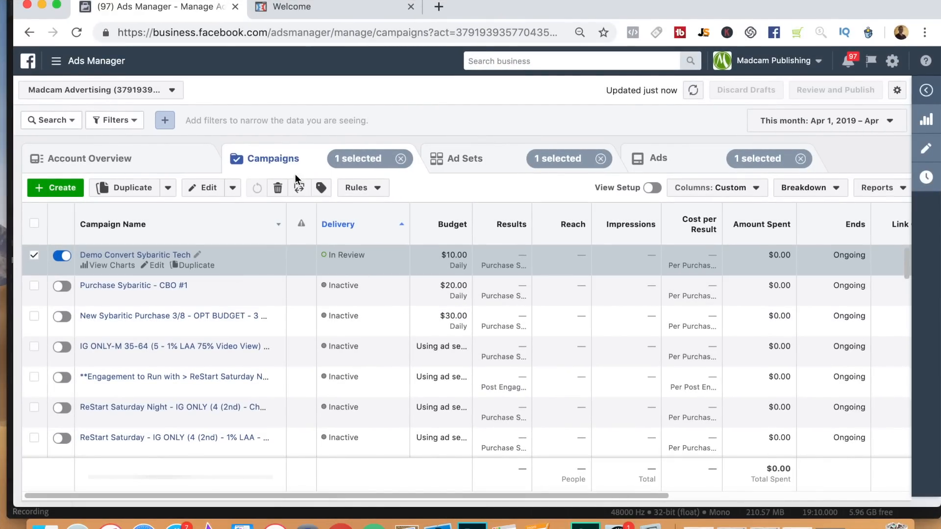
# Check the new campaign's ad set and ad listings, dismiss the outdated metrics notice, and return to the ad sets.
pyautogui.click(498, 164)
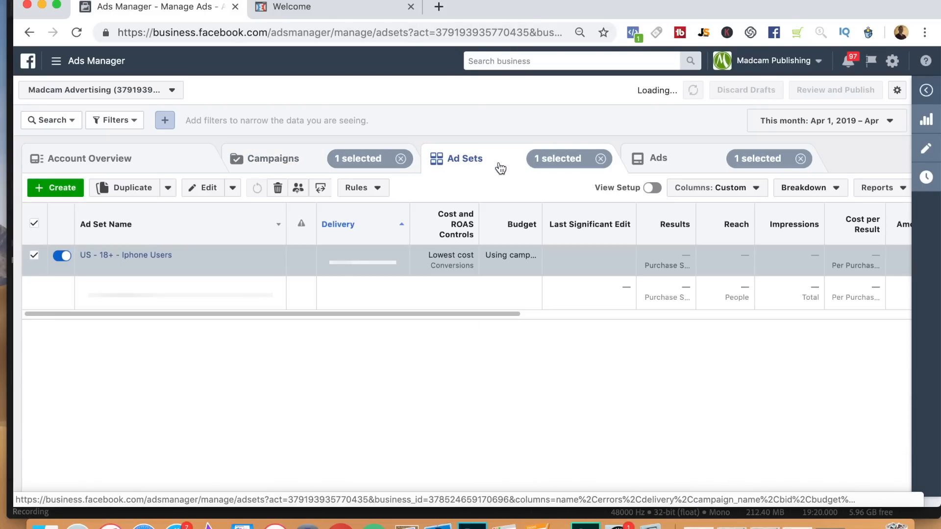
pyautogui.click(686, 168)
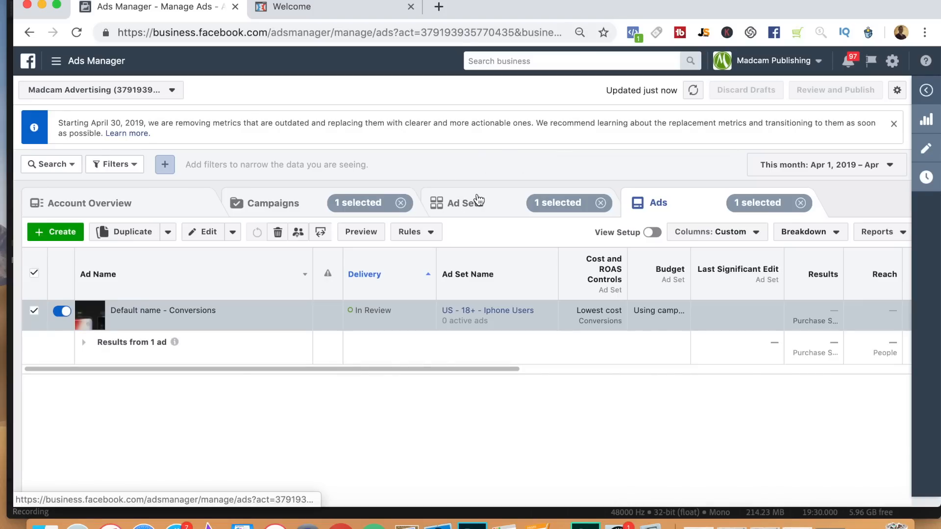
pyautogui.click(898, 128)
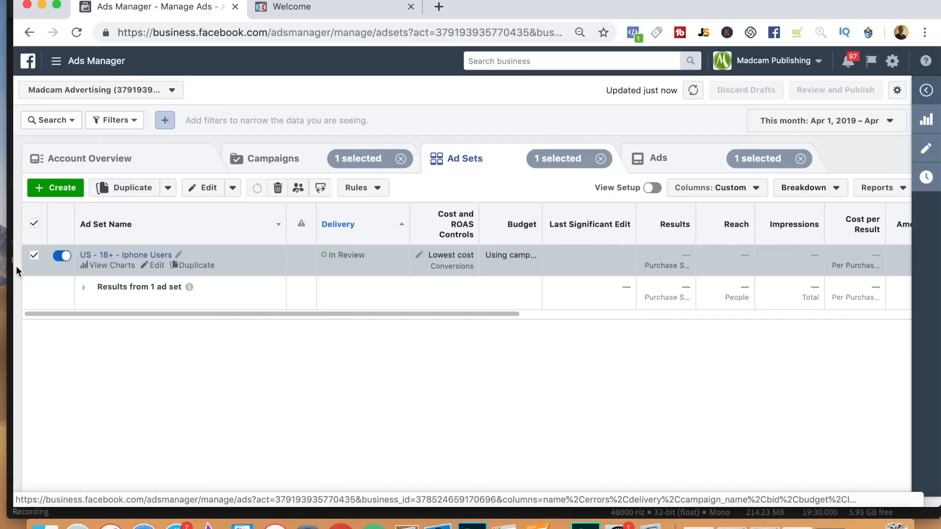
# Duplicate the US - 18+ - Iphone Users ad set into the original campaign with 4 copies, keeping existing post engagements shown.
pyautogui.moveTo(188, 286)
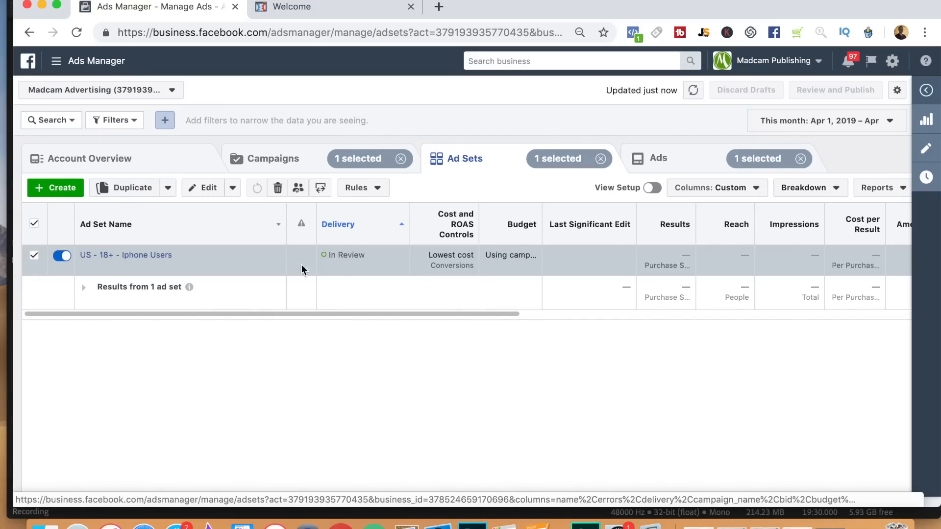
pyautogui.click(190, 267)
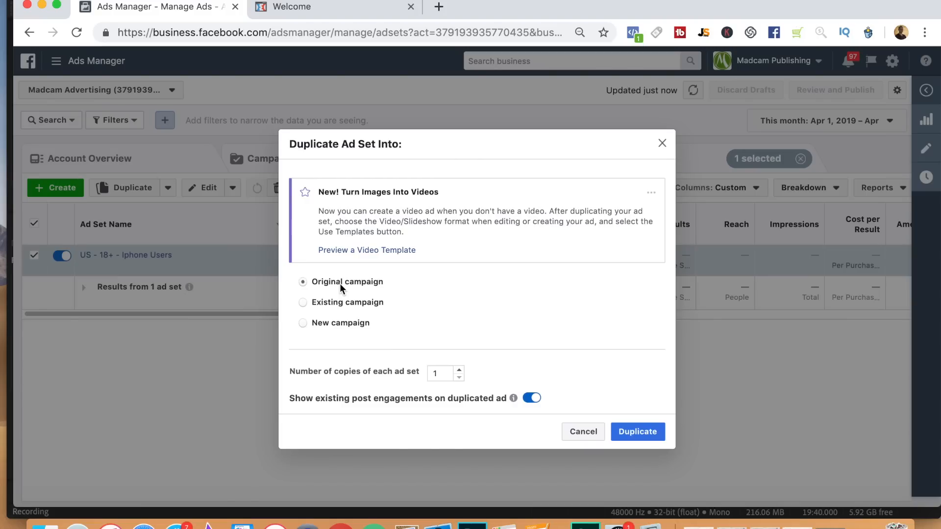
pyautogui.click(459, 371)
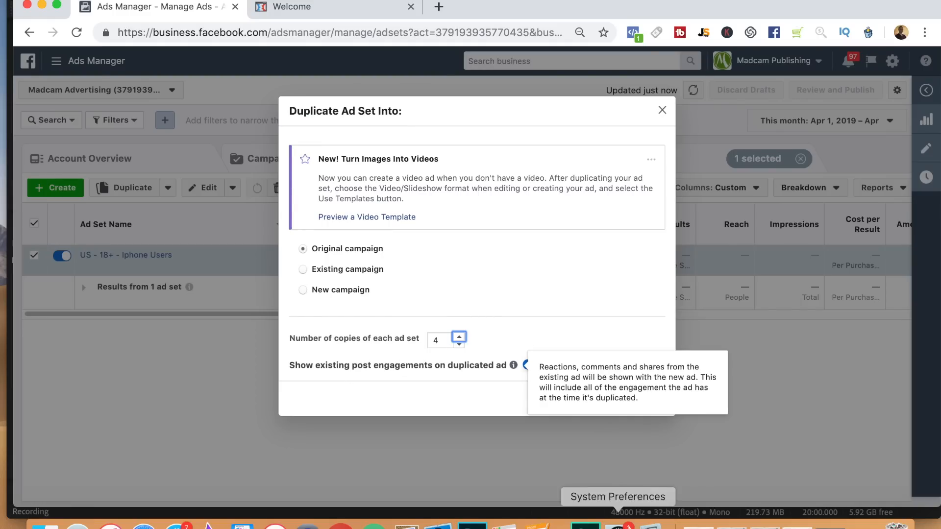
pyautogui.click(655, 399)
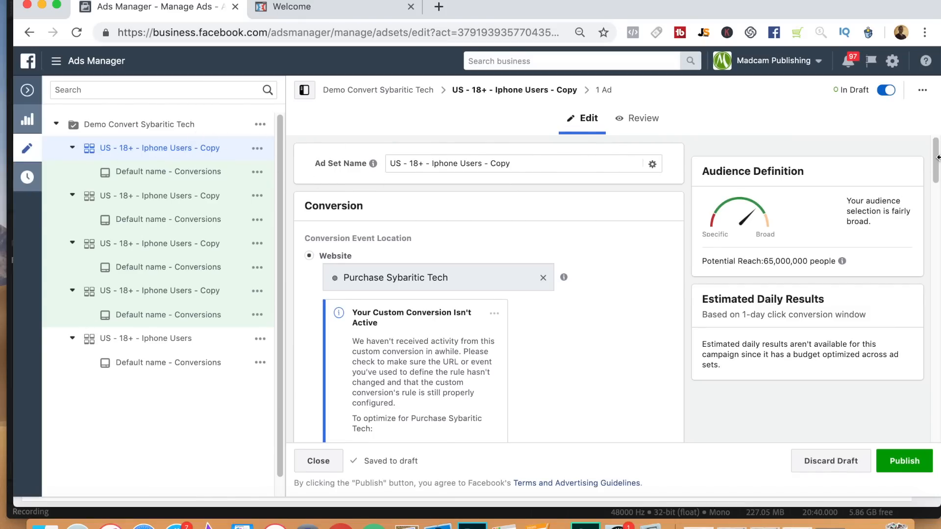
# Restrict the audience gender of the first ad set copy to Men.
pyautogui.moveTo(937, 158); pyautogui.dragTo(936, 335)
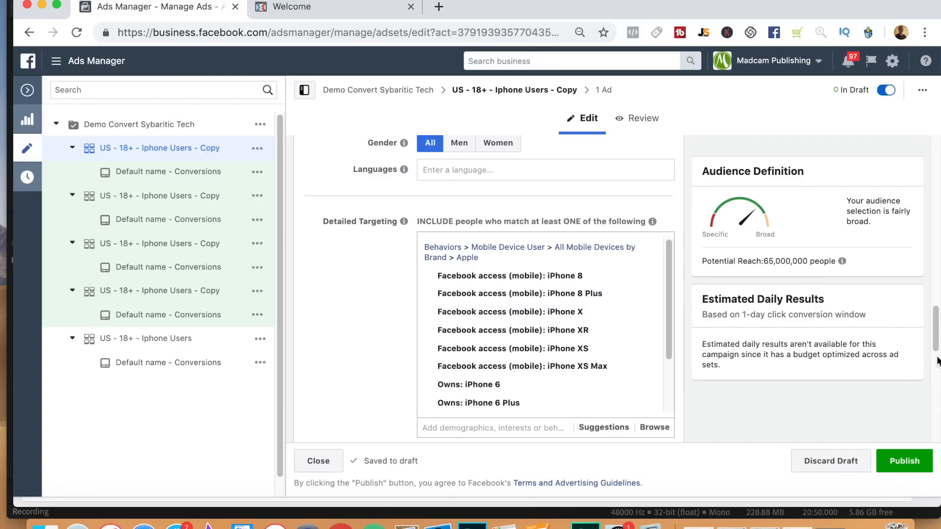
pyautogui.moveTo(936, 342); pyautogui.dragTo(934, 307)
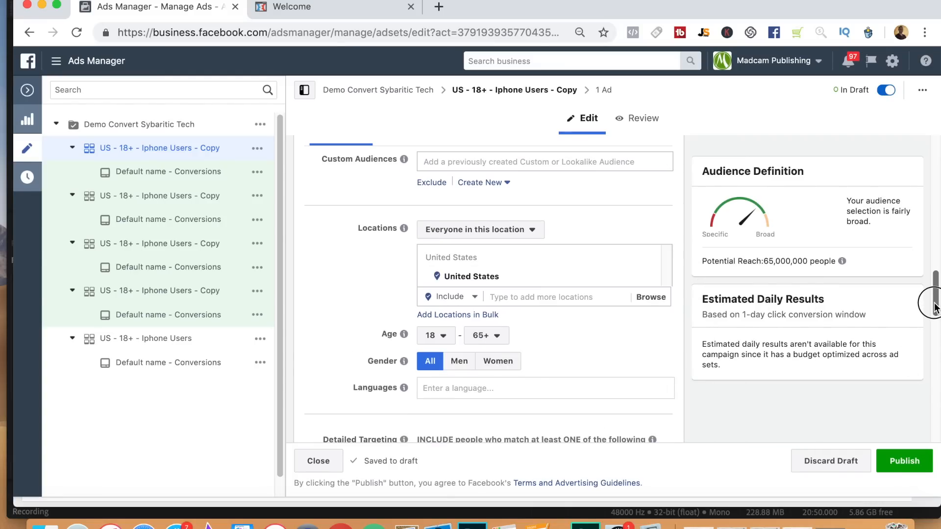
pyautogui.click(459, 362)
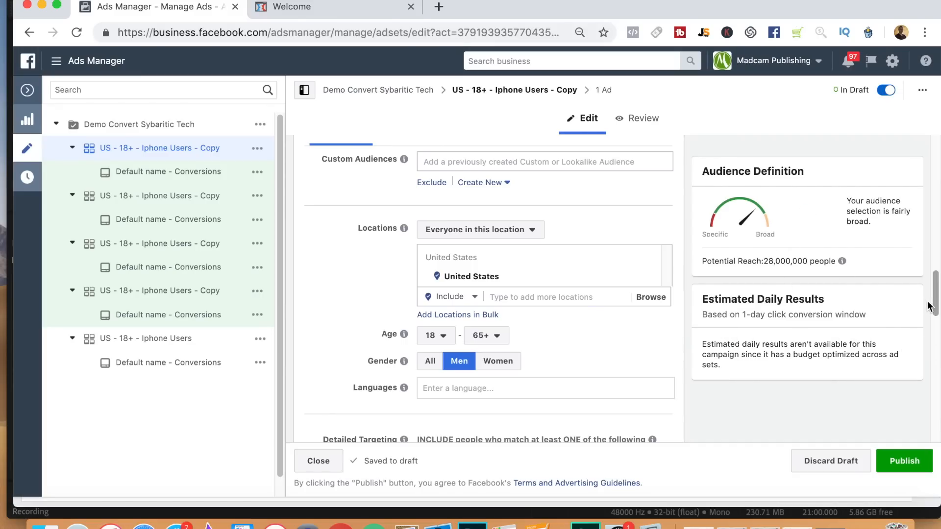
# Rename the men-targeted ad set as "US - Men Only - 18+ - Iphone Users - Copy" and publish it.
pyautogui.moveTo(936, 308); pyautogui.dragTo(934, 265)
pyautogui.moveTo(930, 197); pyautogui.dragTo(925, 131)
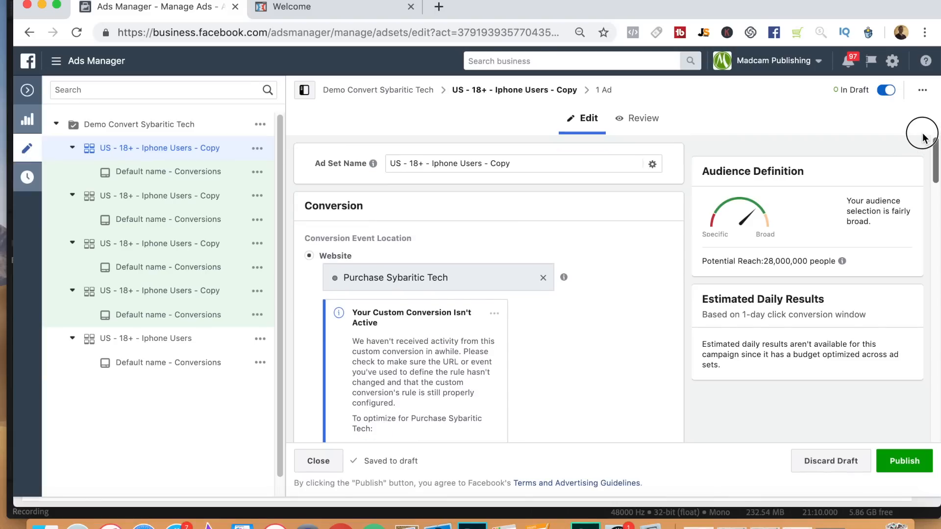
pyautogui.click(407, 162)
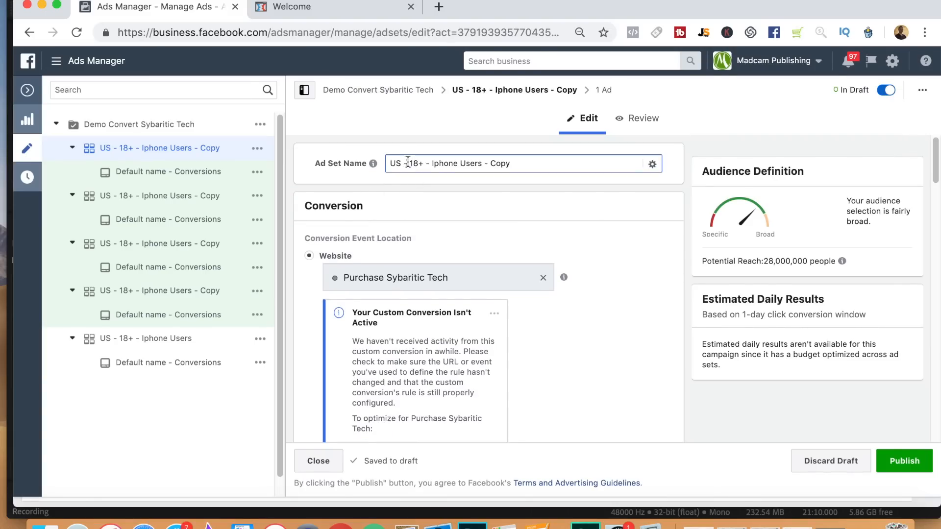
pyautogui.write('Men Onl')
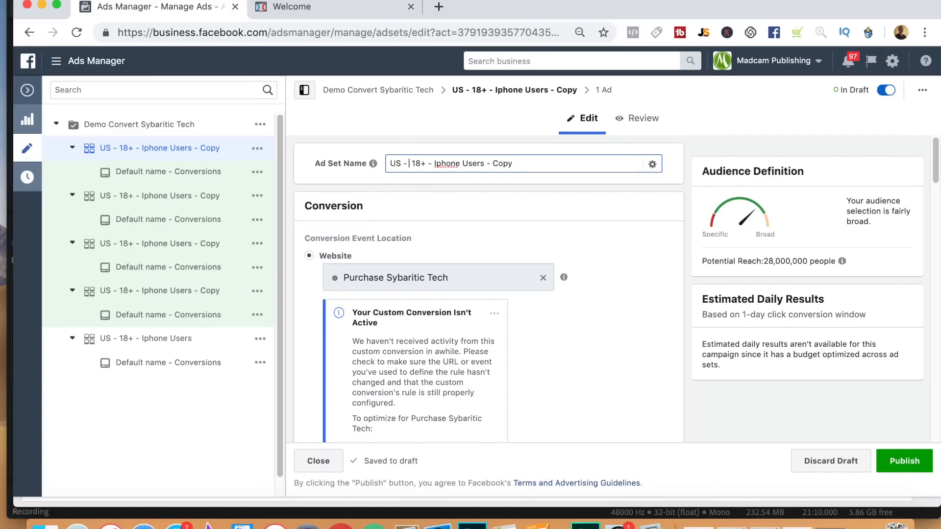
pyautogui.write('y -')
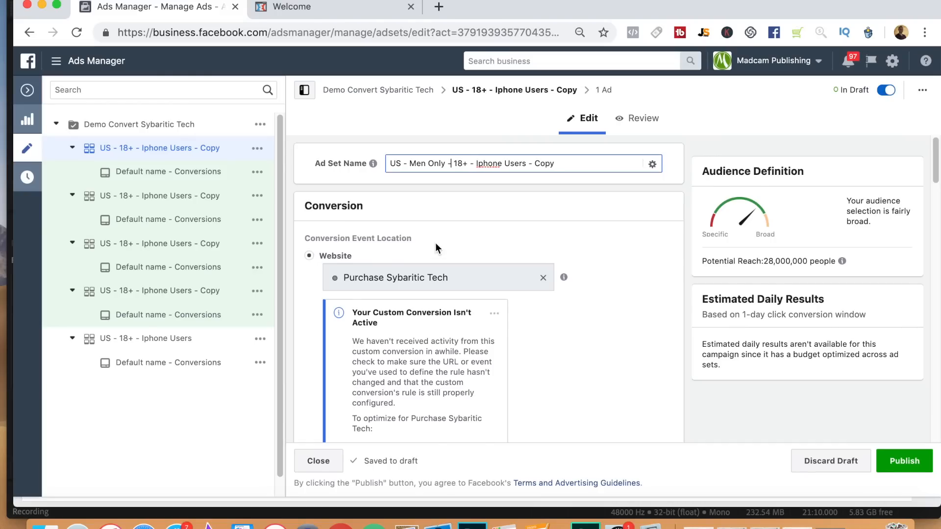
pyautogui.click(919, 463)
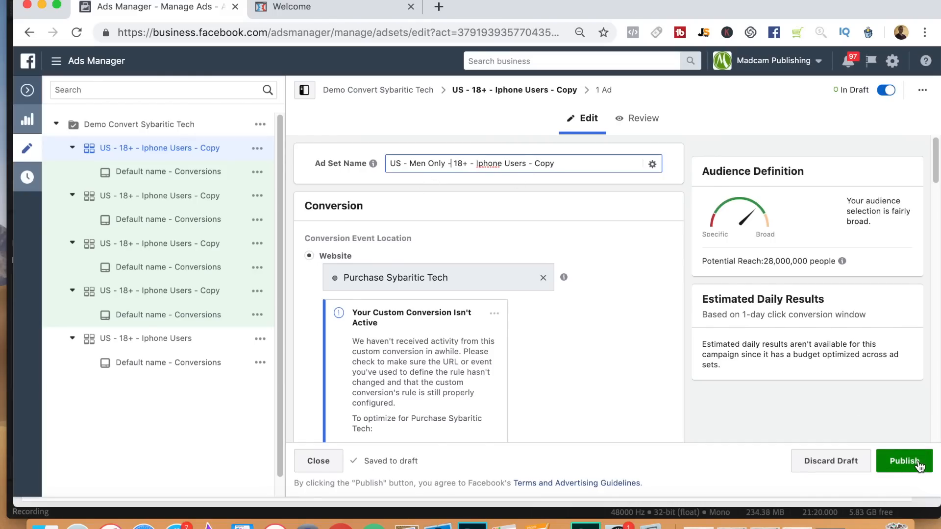
pyautogui.click(642, 311)
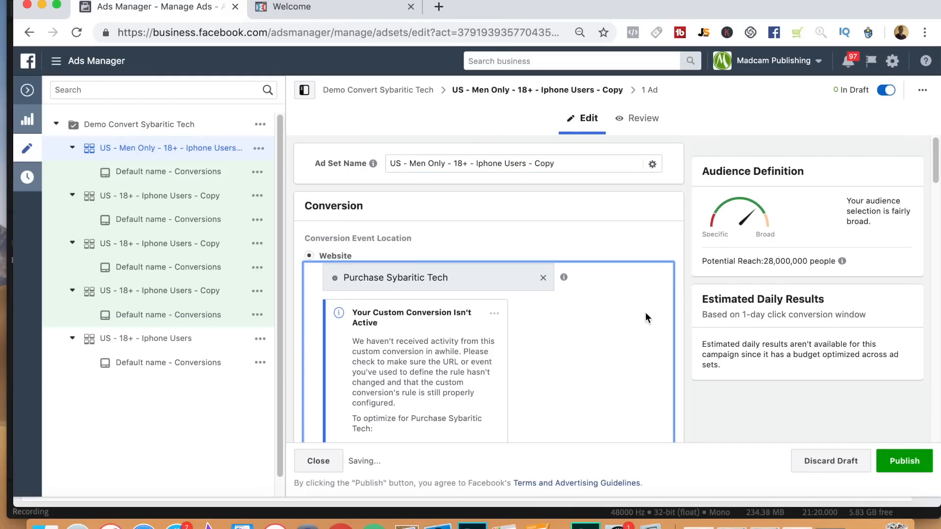
pyautogui.click(904, 462)
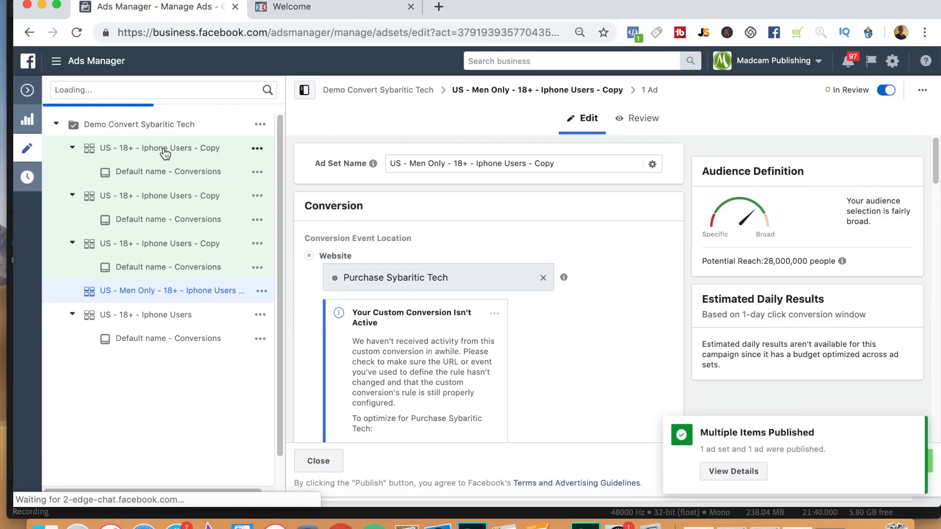
# Open the first remaining draft ad set copy and restrict its audience gender to Women.
pyautogui.click(165, 153)
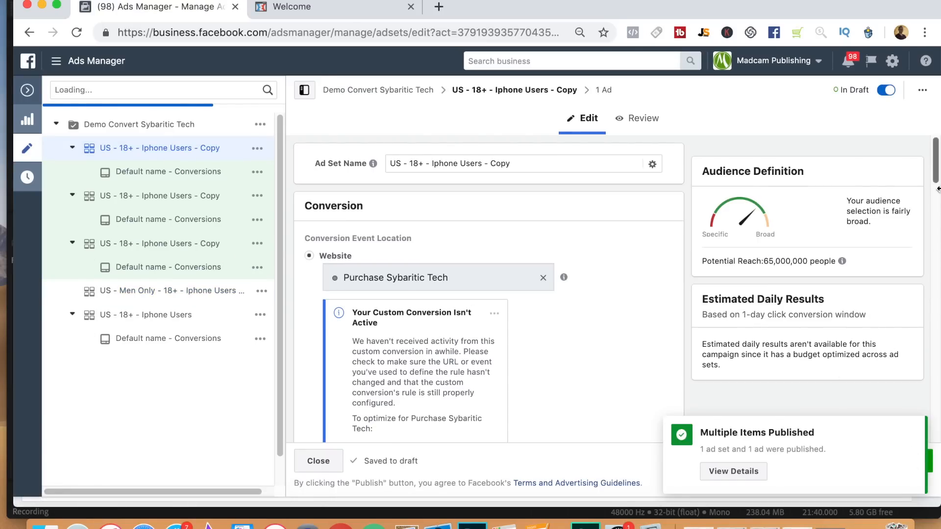
pyautogui.moveTo(936, 167); pyautogui.dragTo(933, 308)
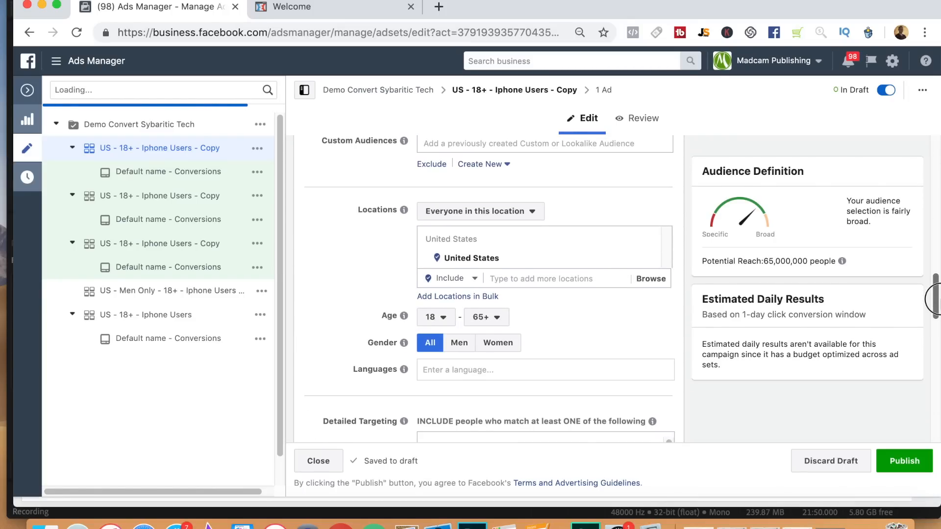
pyautogui.click(501, 345)
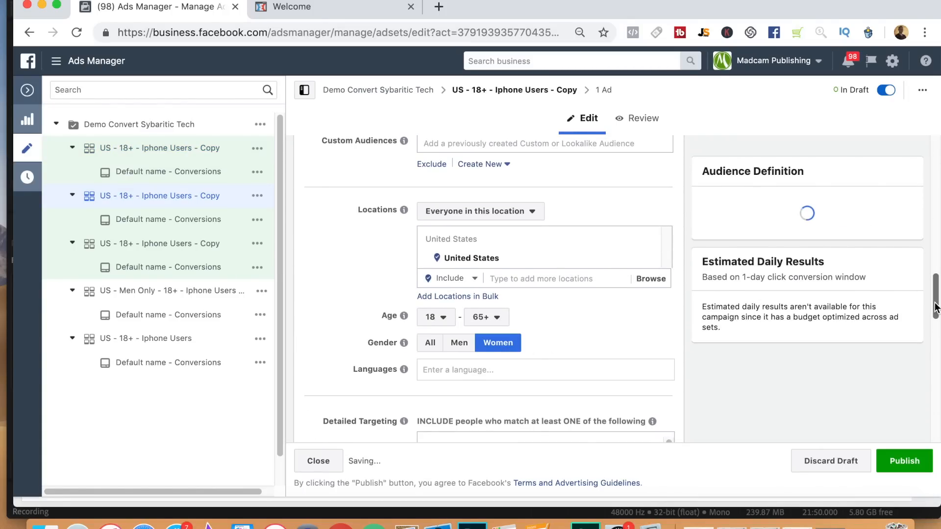
# Rename the women-targeted ad set as "US - Women Only - 18+ - Iphone Users - Copy" and publish it.
pyautogui.click(937, 217)
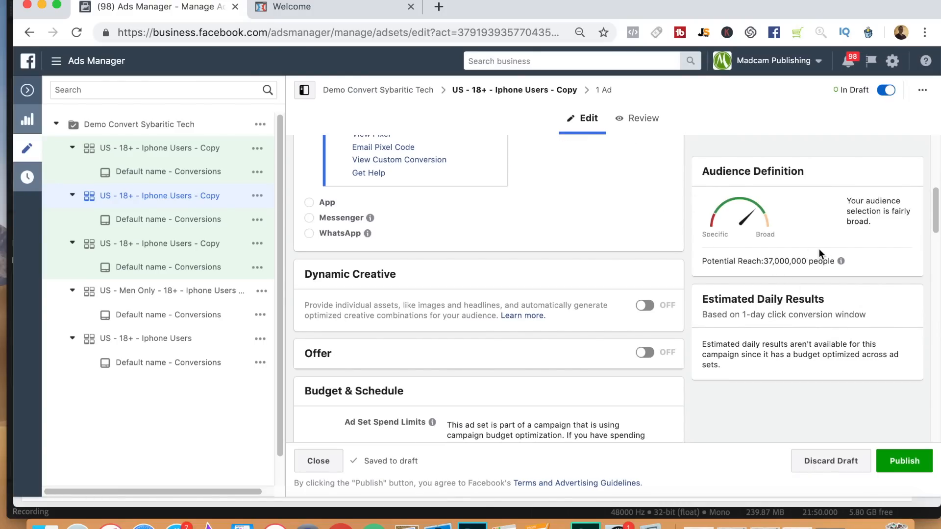
pyautogui.moveTo(936, 211); pyautogui.dragTo(936, 90)
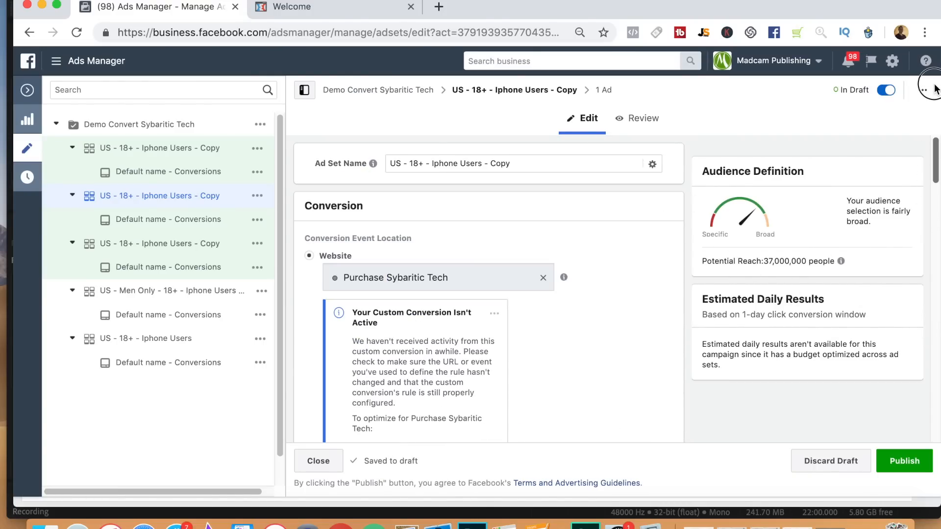
pyautogui.click(410, 162)
pyautogui.write('Woe')
pyautogui.press('BackSpace')
pyautogui.write('men Only ')
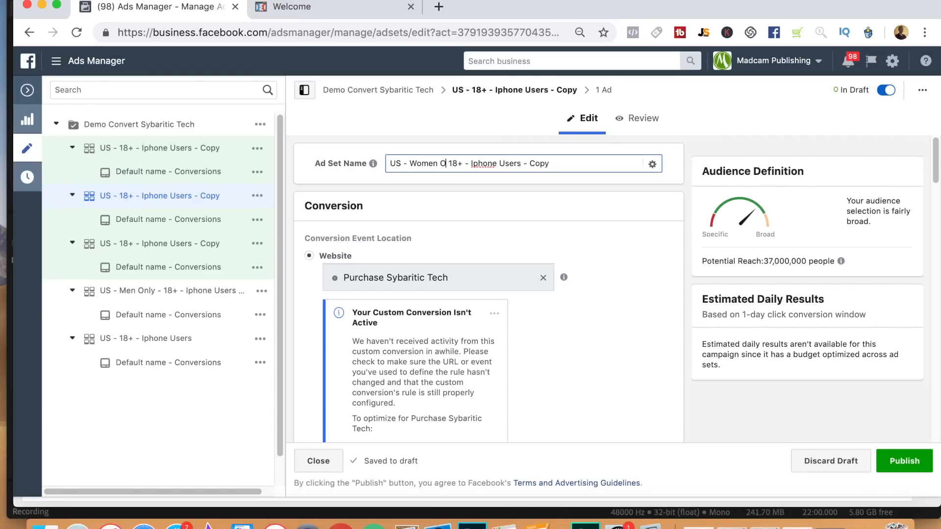
pyautogui.write('-')
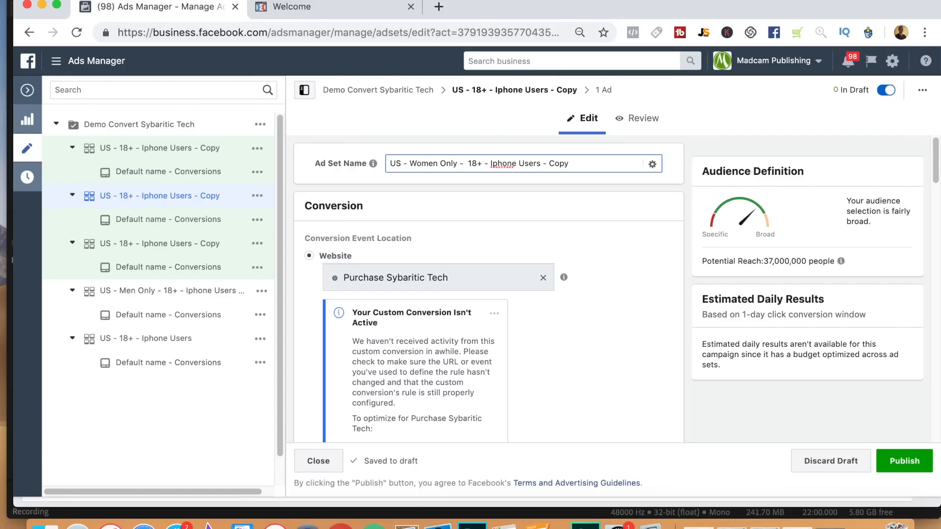
pyautogui.click(482, 292)
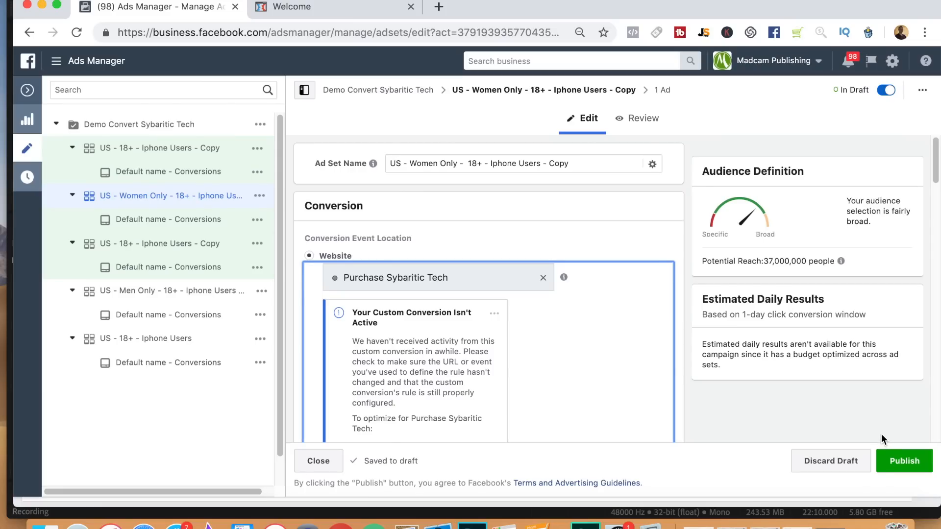
pyautogui.click(917, 463)
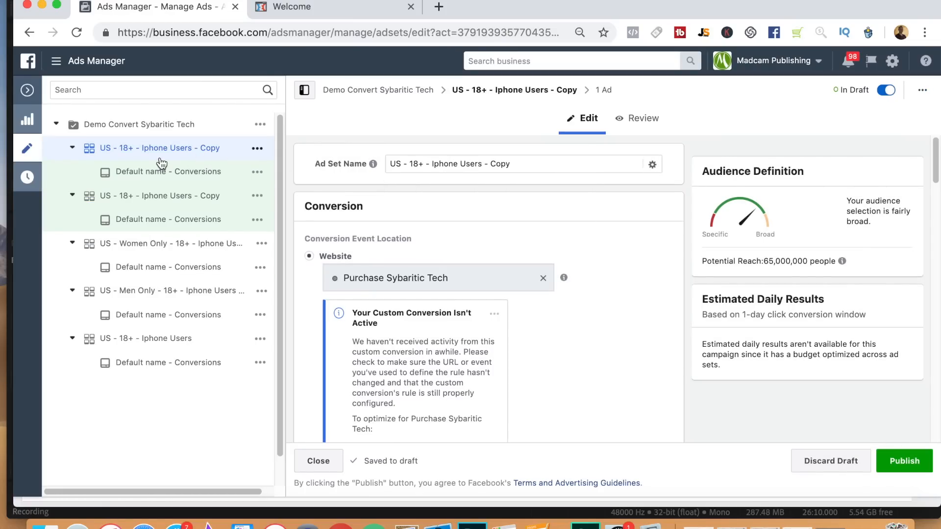
# Narrow the next ad set copy's detailed targeting to people who must also match the Engaged Shoppers purchase behavior.
pyautogui.moveTo(935, 162); pyautogui.dragTo(934, 355)
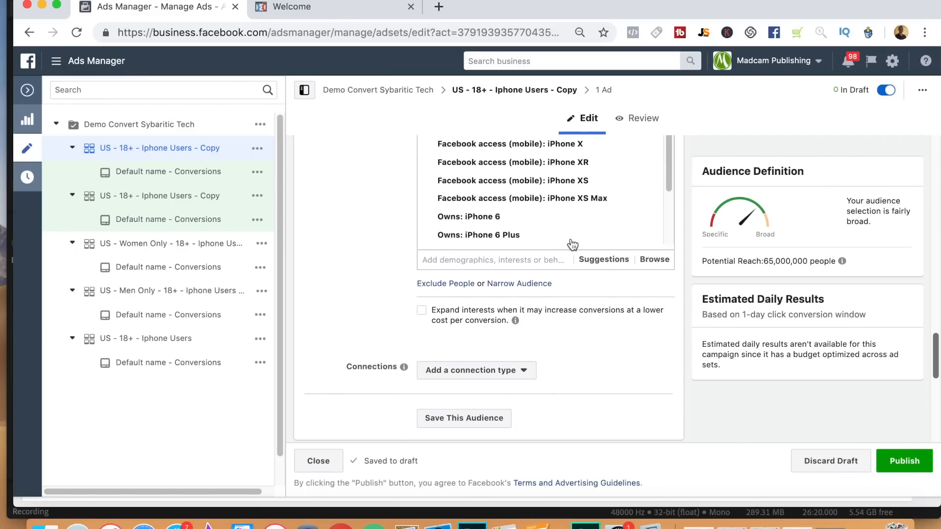
pyautogui.click(500, 284)
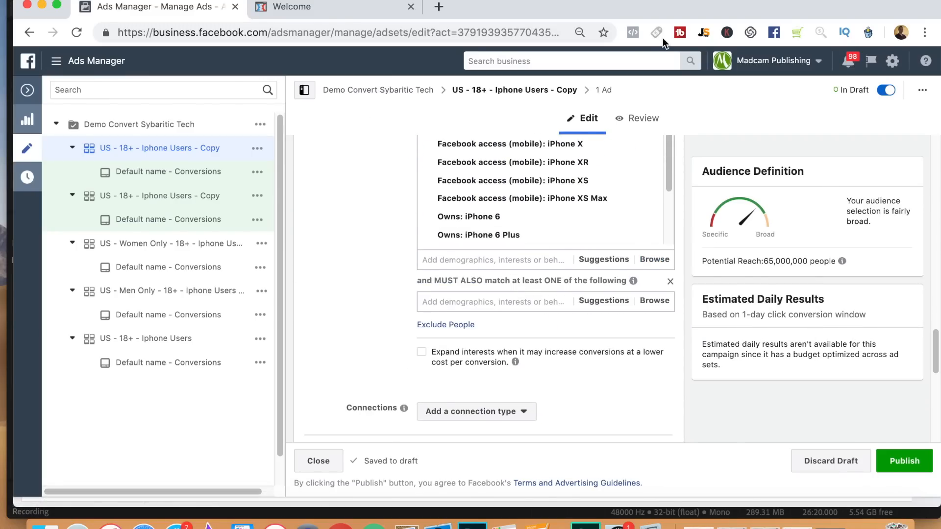
pyautogui.moveTo(934, 351); pyautogui.dragTo(939, 372)
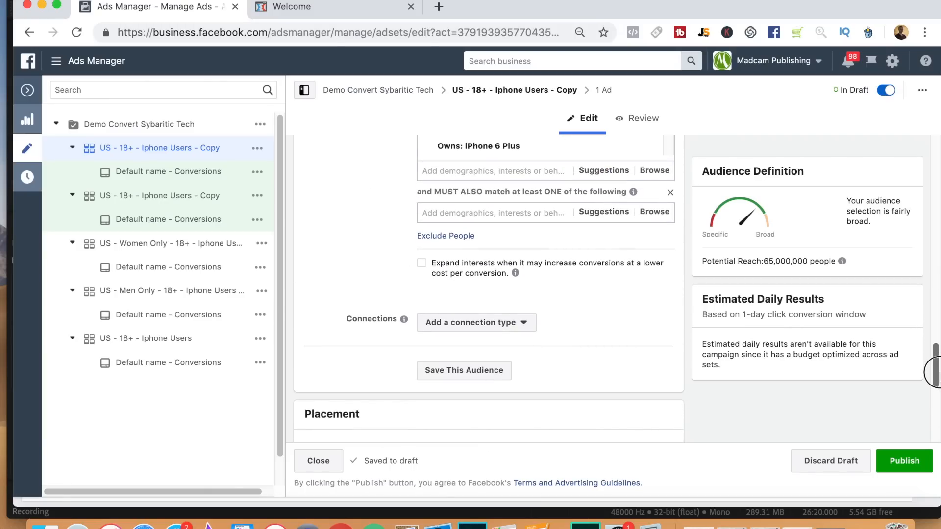
pyautogui.click(464, 214)
pyautogui.write('engaged')
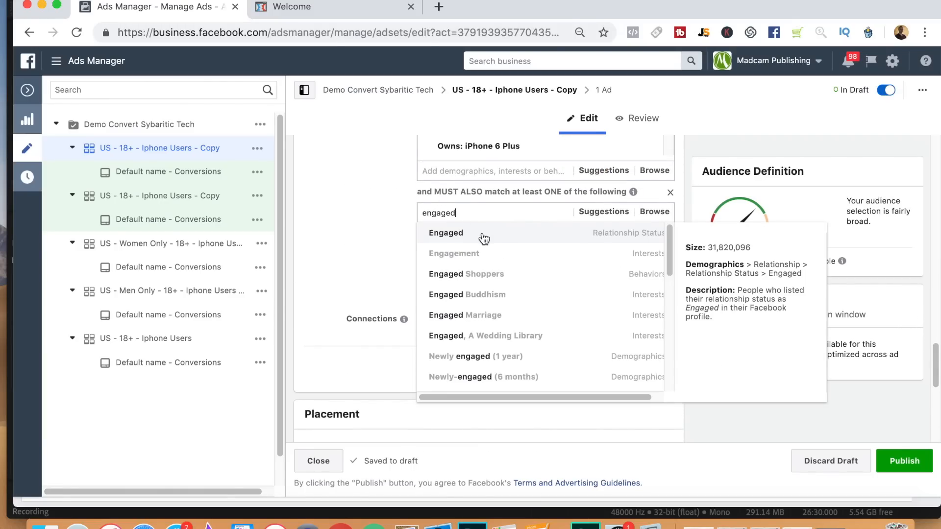
pyautogui.click(491, 275)
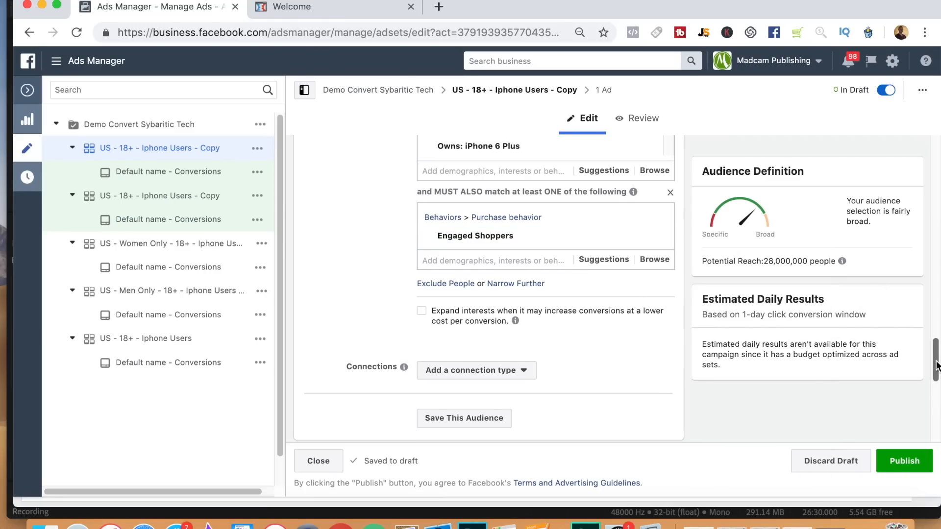
# Publish the ad set copy that is narrowed to Engaged Shoppers.
pyautogui.scroll(-2, 933, 363)
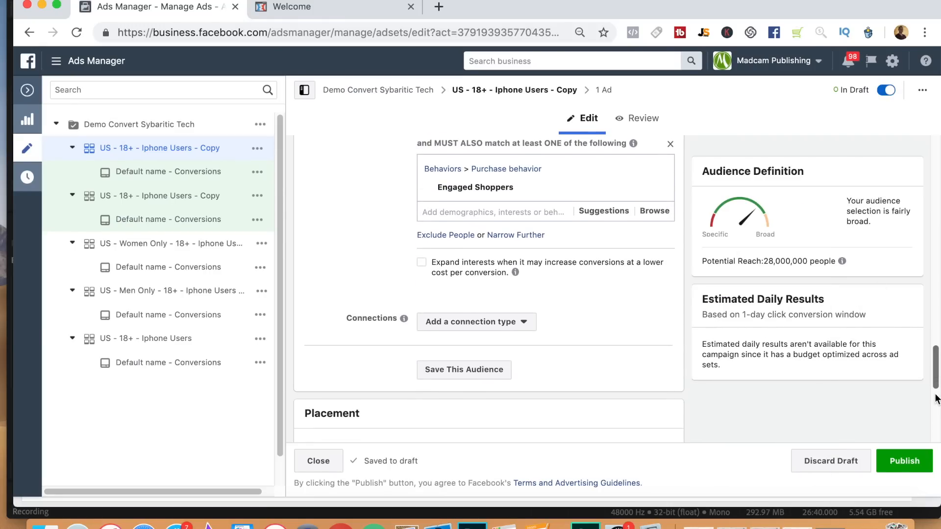
pyautogui.click(913, 461)
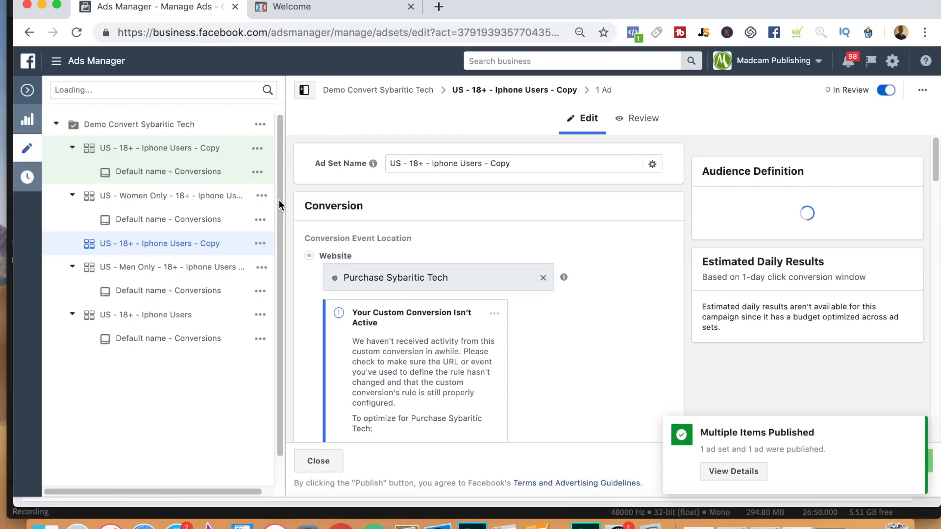
# Open the last remaining draft ad set copy and set its audience age range to 25 - 54.
pyautogui.click(168, 153)
pyautogui.moveTo(937, 167); pyautogui.dragTo(939, 314)
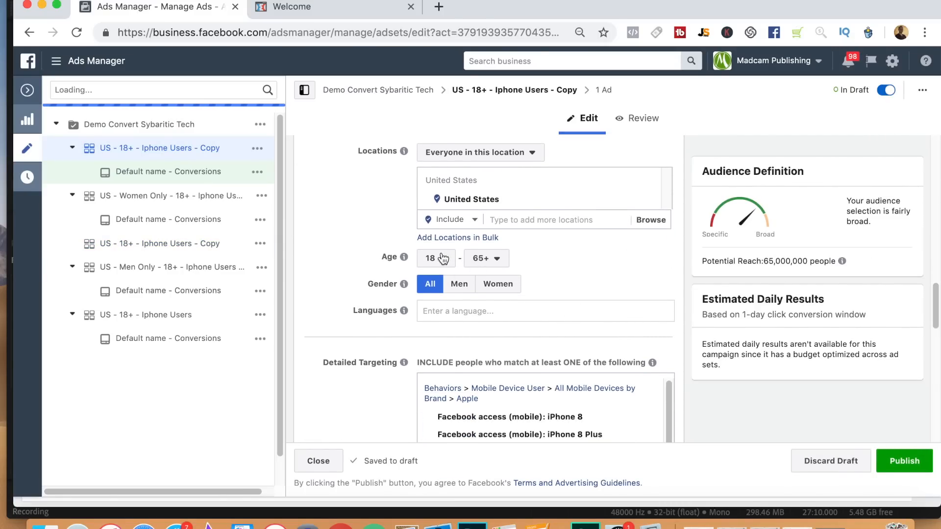
pyautogui.moveTo(937, 309)
pyautogui.mouseDown()
pyautogui.moveTo(937, 360)
pyautogui.moveTo(933, 298)
pyautogui.mouseUp()
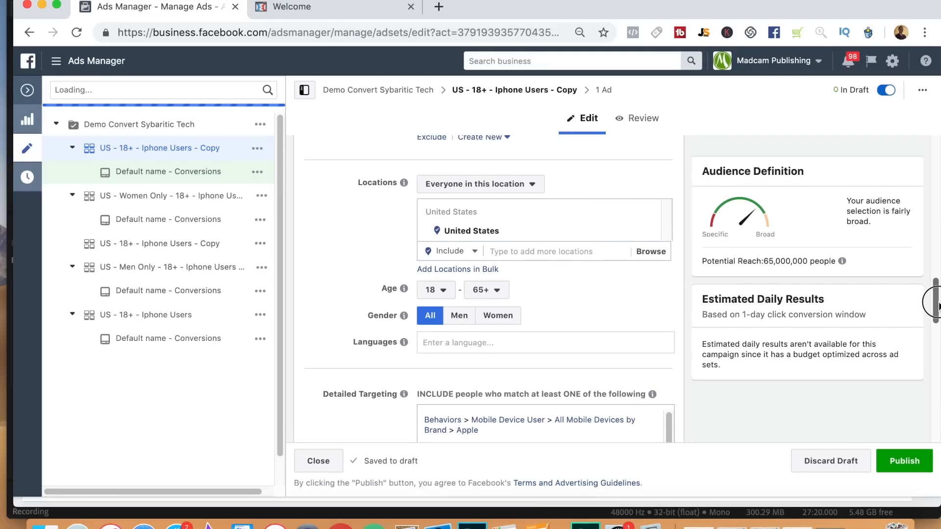
pyautogui.click(437, 291)
pyautogui.scroll(-3, 449, 392)
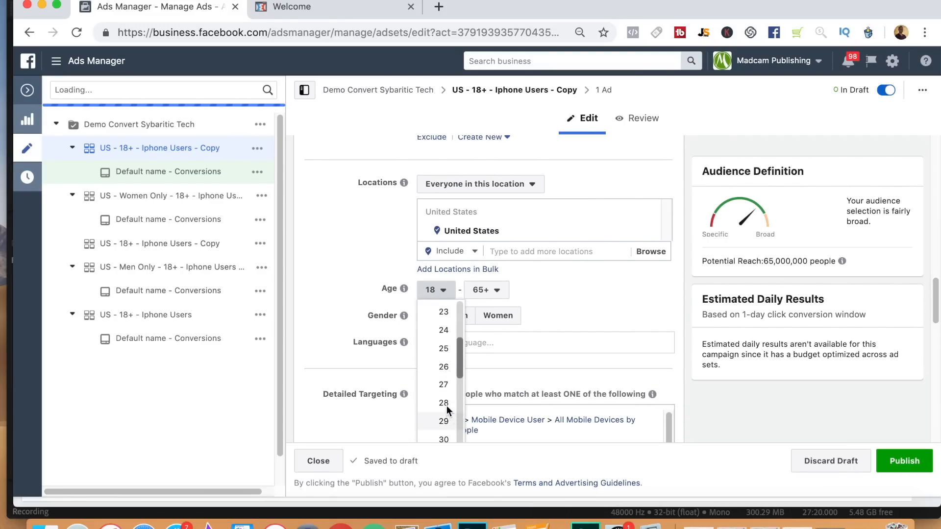
pyautogui.click(442, 350)
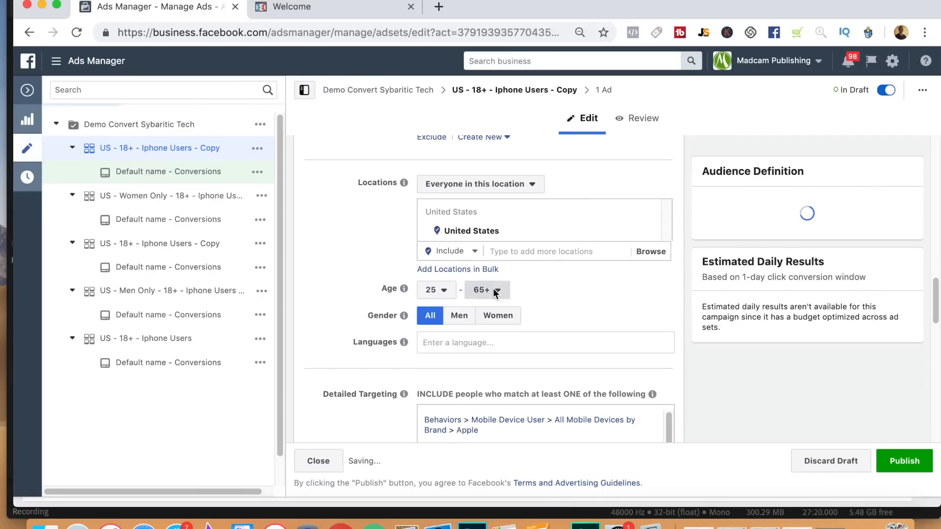
pyautogui.click(494, 290)
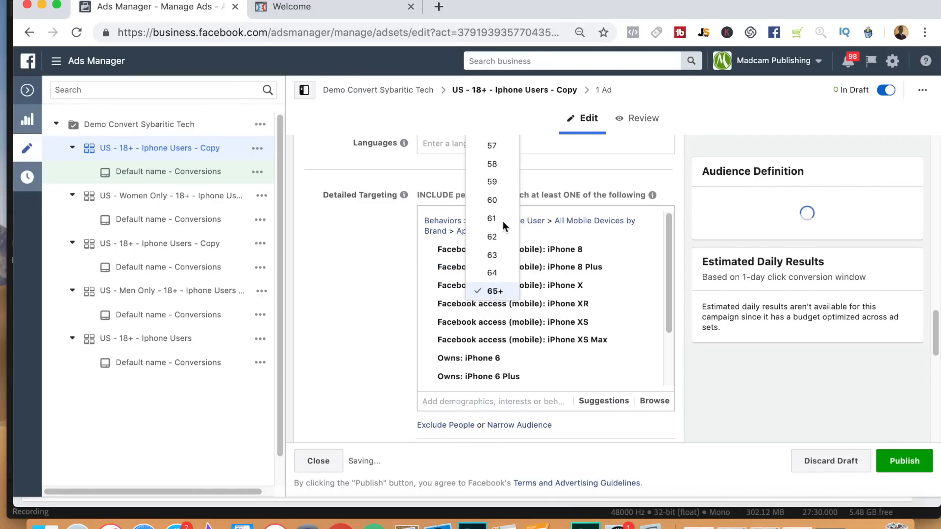
pyautogui.scroll(1, 498, 155)
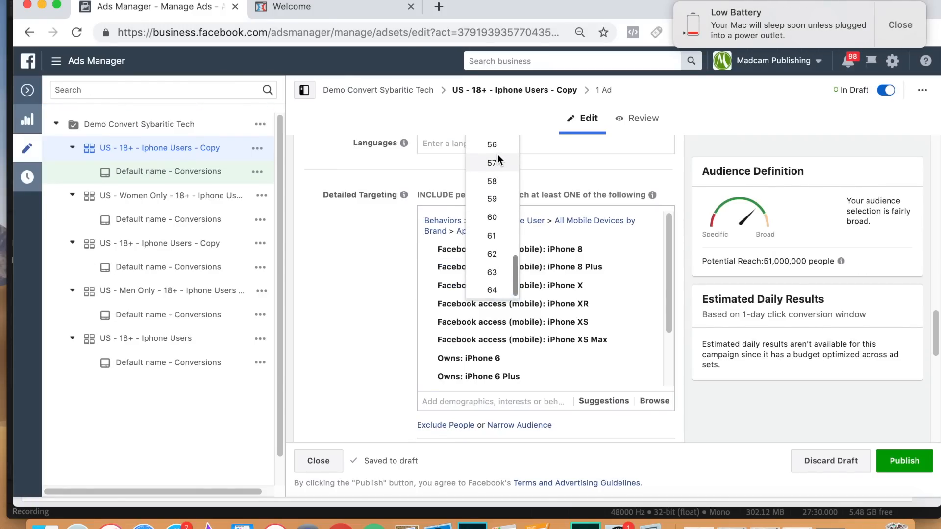
pyautogui.click(901, 25)
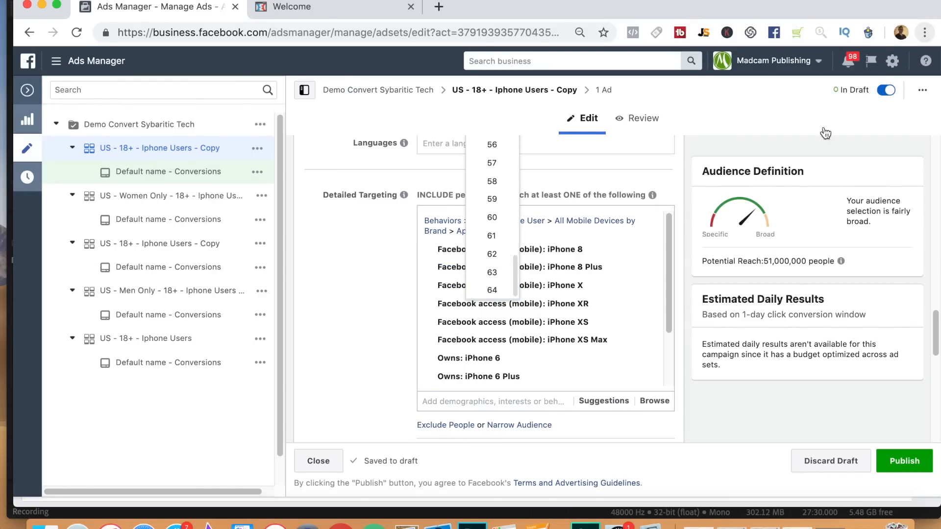
pyautogui.moveTo(516, 270); pyautogui.dragTo(519, 247)
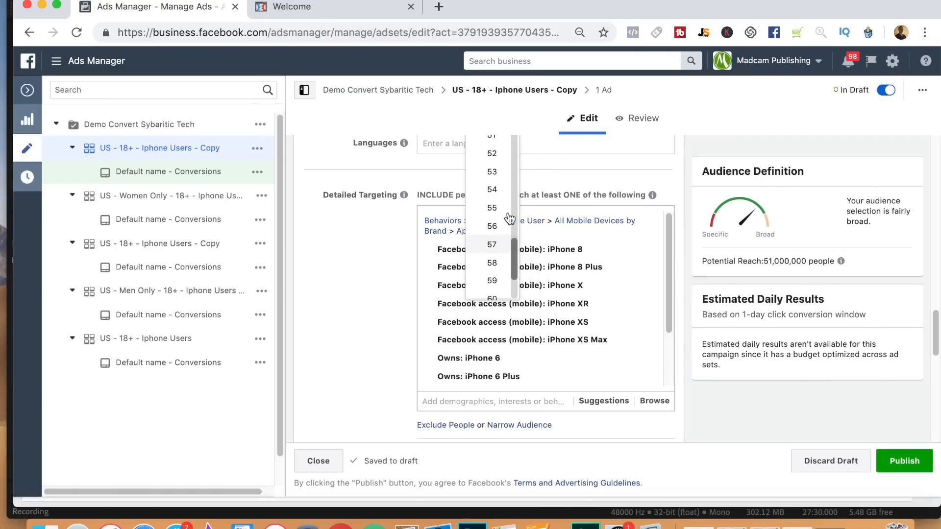
pyautogui.click(494, 190)
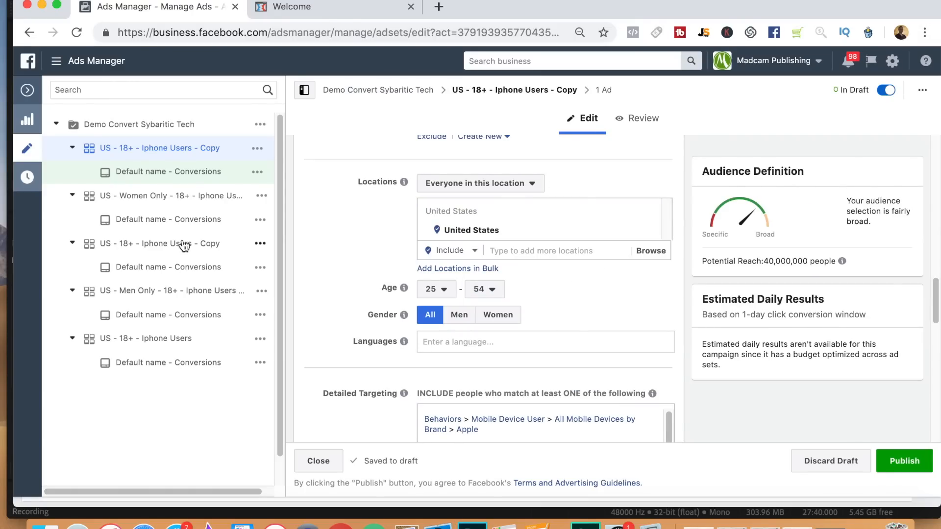
# Rename the age-restricted ad set as "US - 25 - 54 - Iphone Users" and publish it.
pyautogui.moveTo(935, 292); pyautogui.dragTo(935, 143)
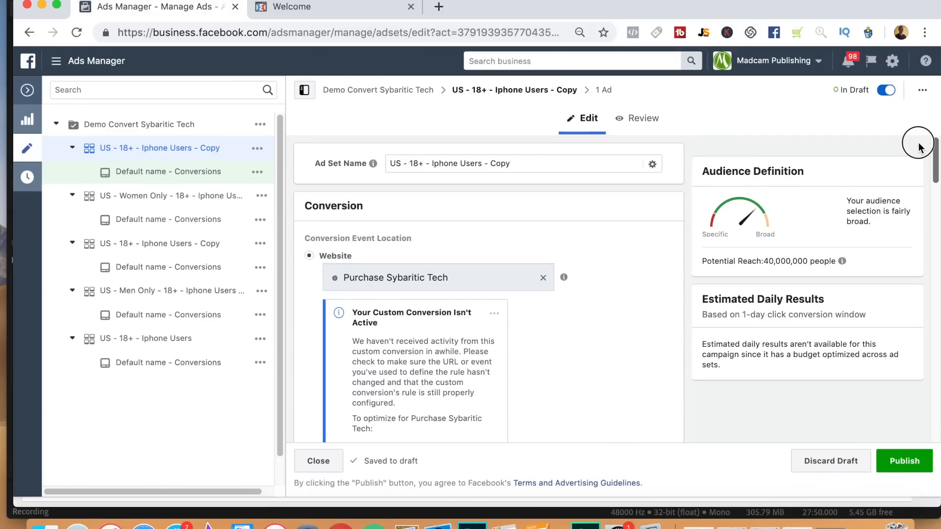
pyautogui.doubleClick(414, 164)
pyautogui.write('25 - 54')
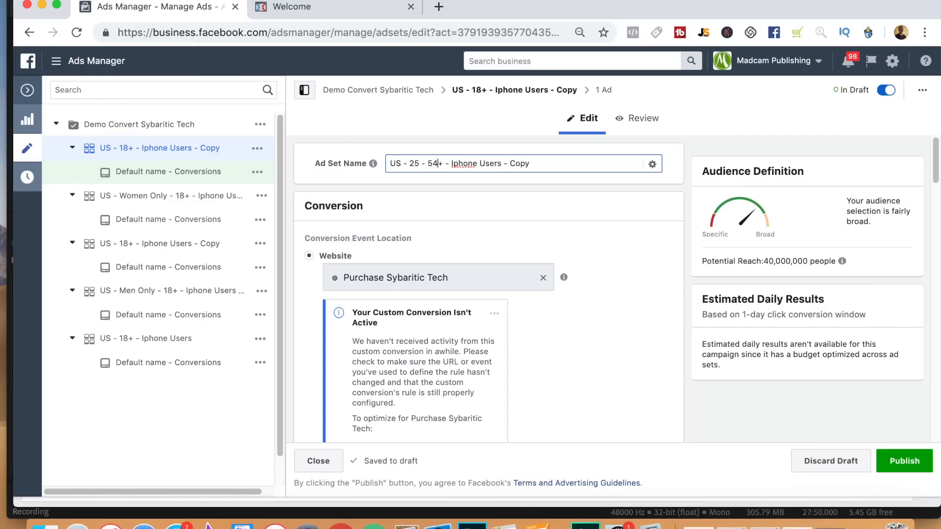
pyautogui.press('Delete')
pyautogui.moveTo(500, 166); pyautogui.dragTo(611, 165)
pyautogui.press('BackSpace')
pyautogui.click(913, 462)
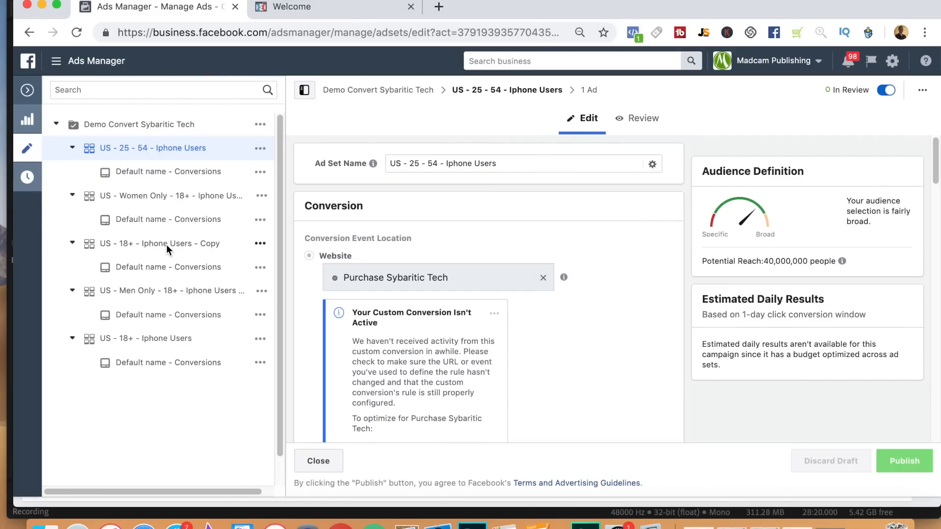
# Open the published Engaged Shoppers ad set copy and rename it as "US - 18+ - Iphone Users - Engaged Shopper".
pyautogui.click(260, 243)
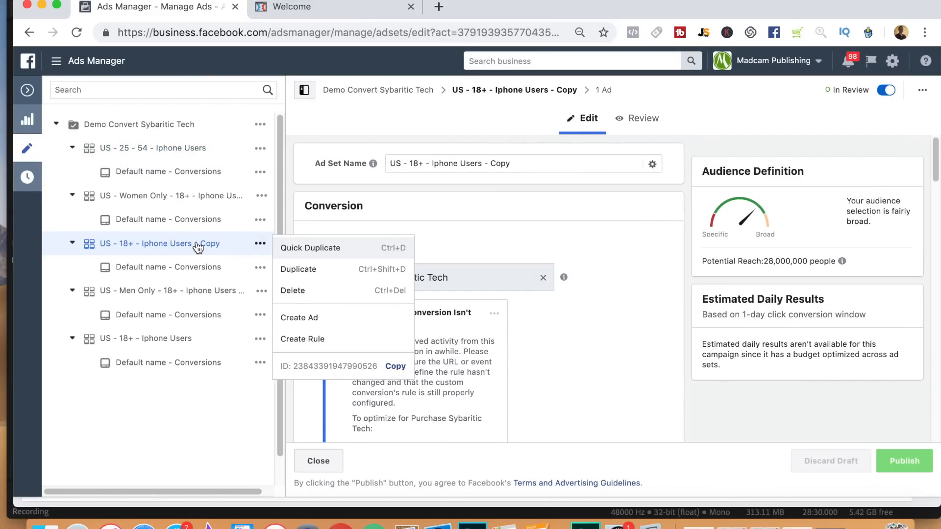
pyautogui.click(198, 248)
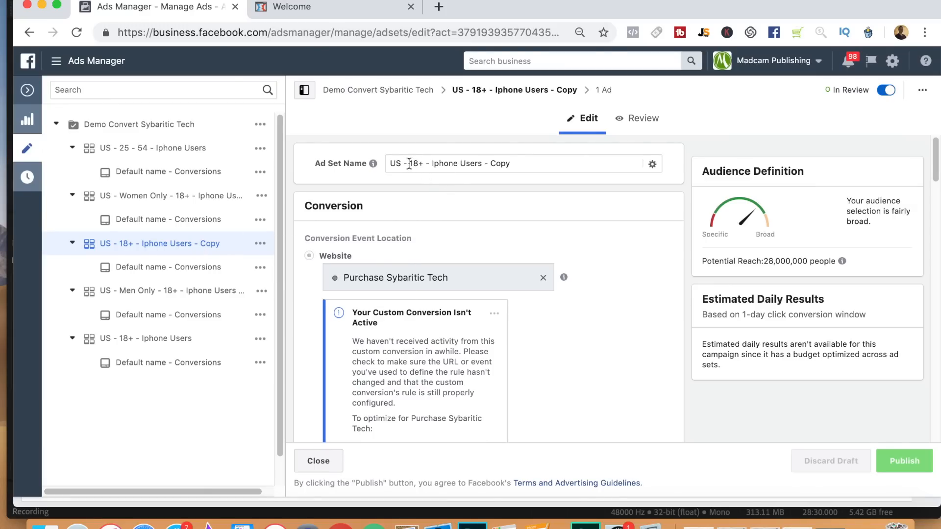
pyautogui.moveTo(934, 172); pyautogui.dragTo(910, 140)
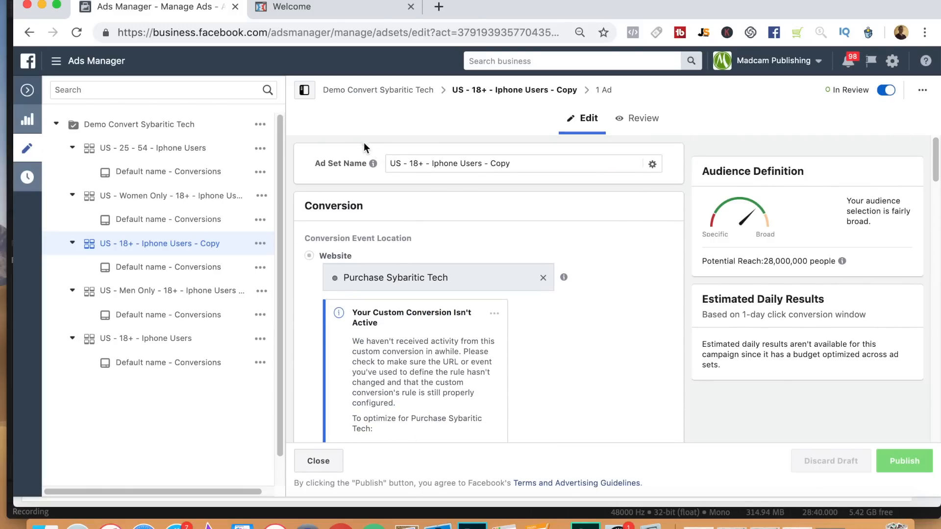
pyautogui.moveTo(492, 165); pyautogui.dragTo(582, 165)
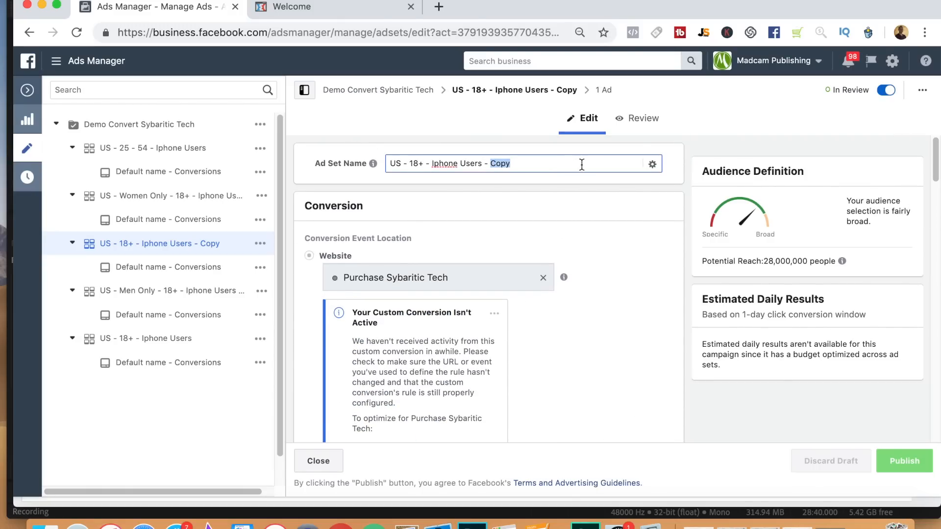
pyautogui.write('Engaged Shopper')
pyautogui.press('Return')
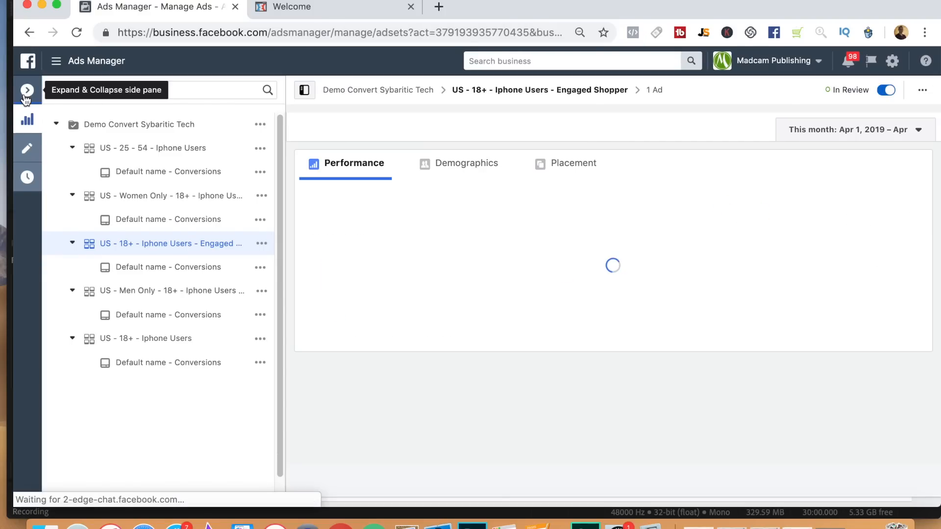
# Collapse the ad set editor and review the campaign list and the Demo Convert Sybaritic Tech campaign's ad sets.
pyautogui.click(28, 92)
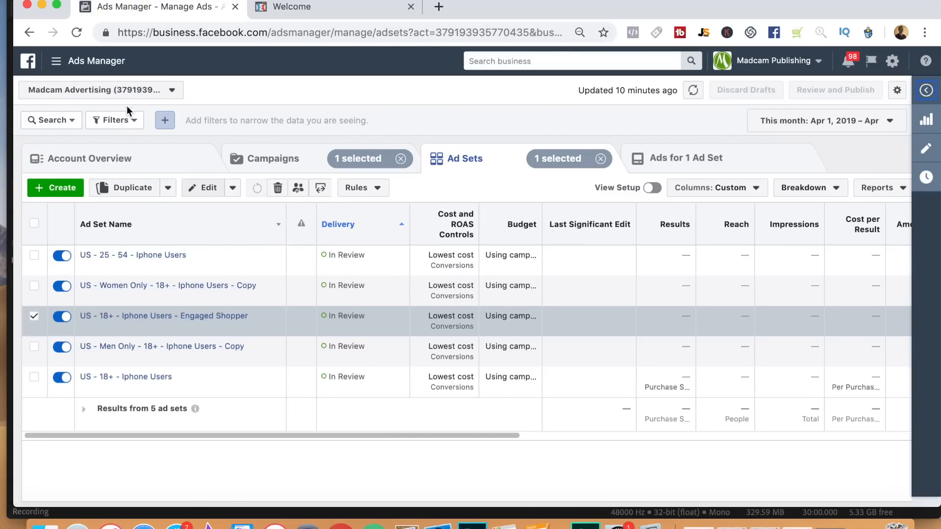
pyautogui.click(257, 165)
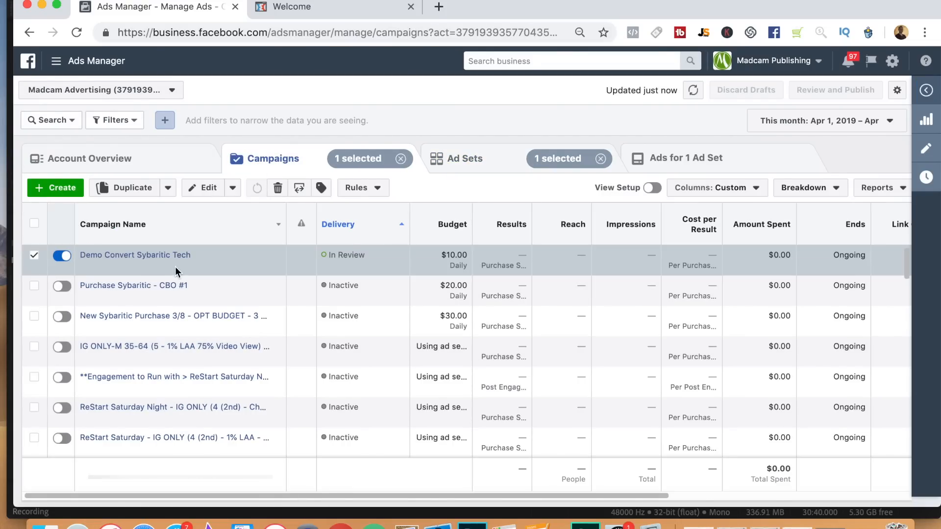
pyautogui.click(475, 167)
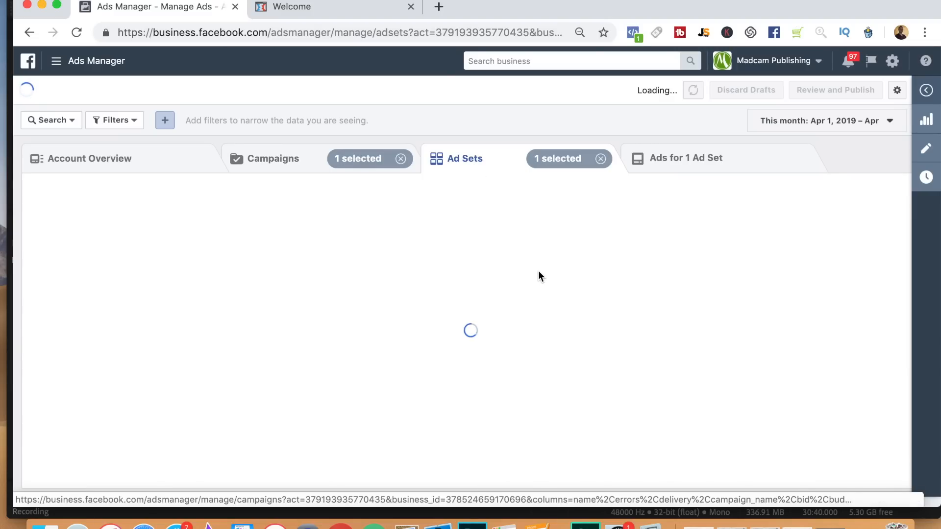